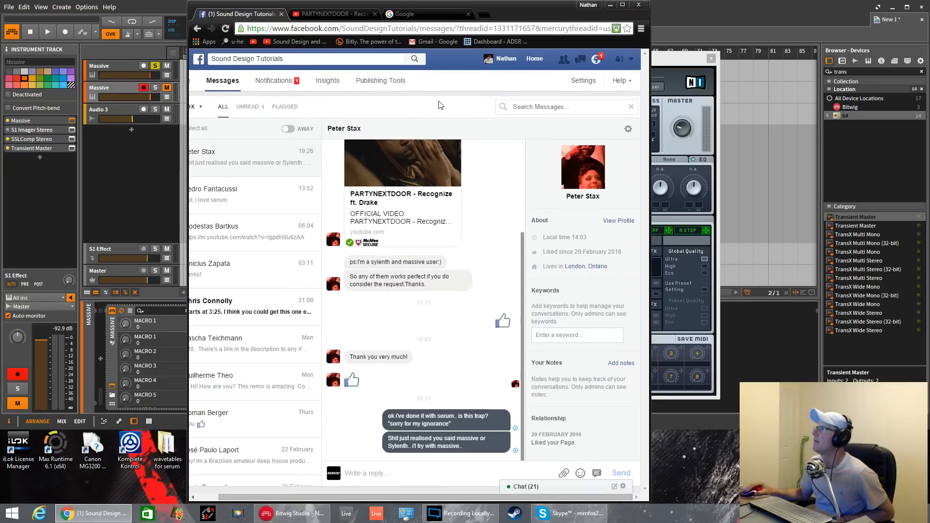
Read the viewer's bassline request in the Facebook page messages and move the browser window off the music project
{"action": "scroll", "coordinate": [448, 224], "scroll_direction": "up", "scroll_amount": 3}
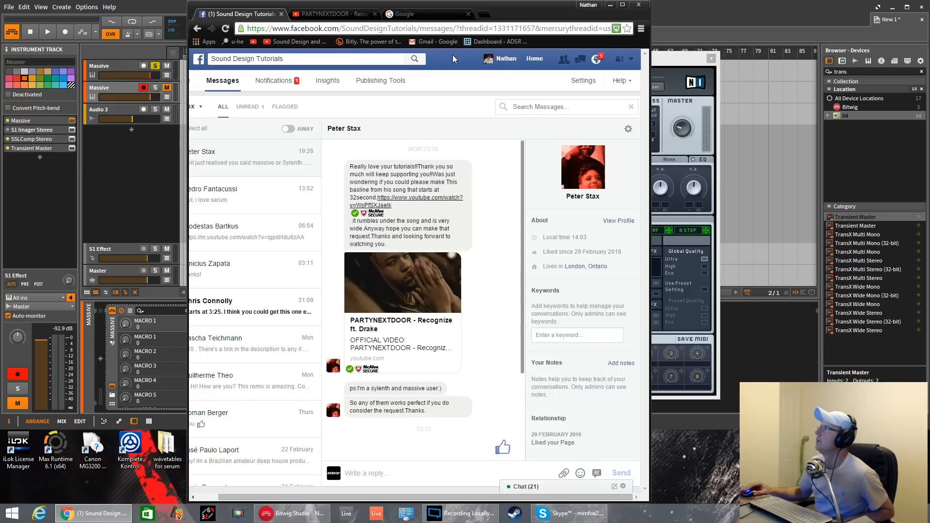
{"action": "left_click_drag", "start_coordinate": [531, 12], "coordinate": [518, 56]}
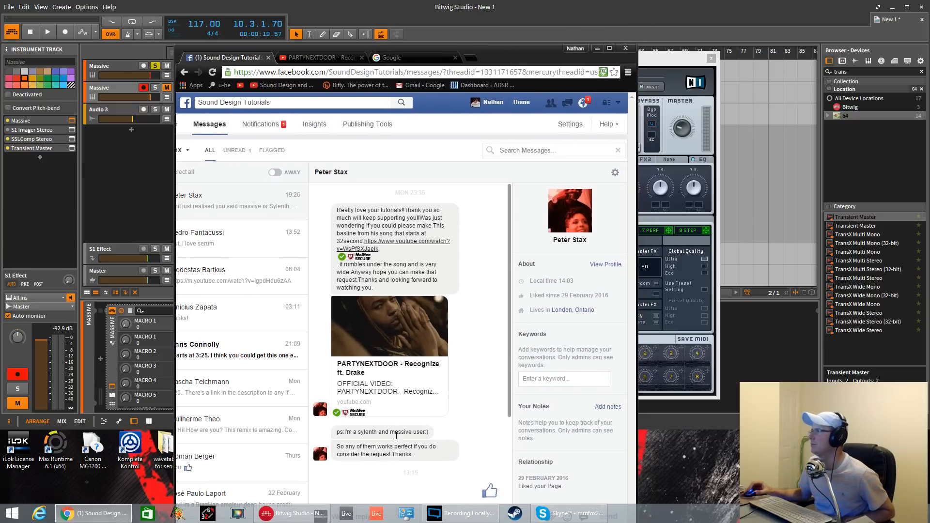
{"action": "scroll", "coordinate": [425, 373], "scroll_direction": "down", "scroll_amount": 3}
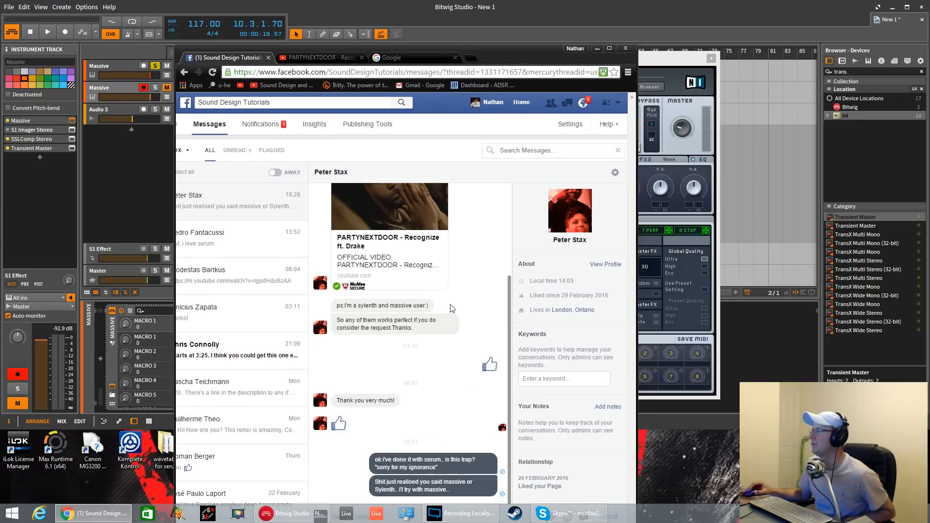
{"action": "left_click_drag", "start_coordinate": [527, 52], "coordinate": [0, 213]}
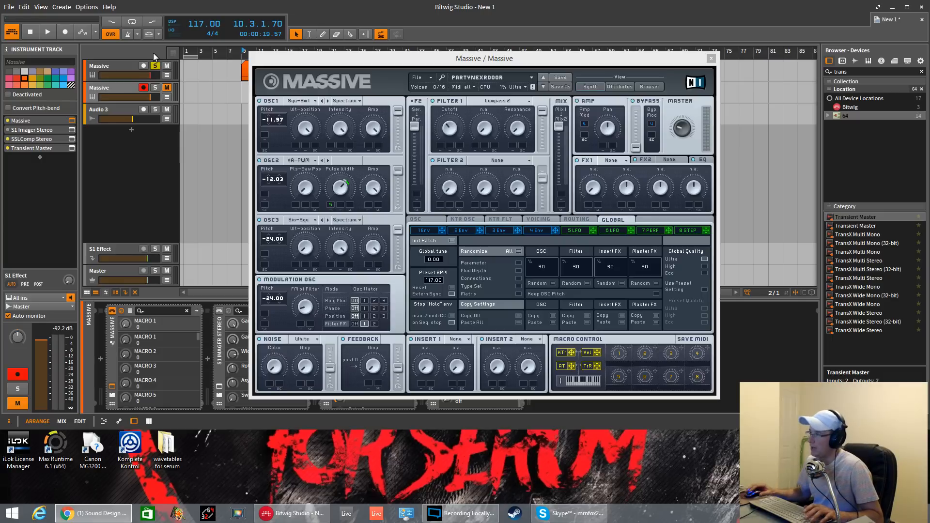
Switch to Bitwig Studio, play the first Massive track's clip to audition the finished patch, and set Filter 1 cutoff to 39
{"action": "left_click_drag", "start_coordinate": [309, 55], "coordinate": [318, 161]}
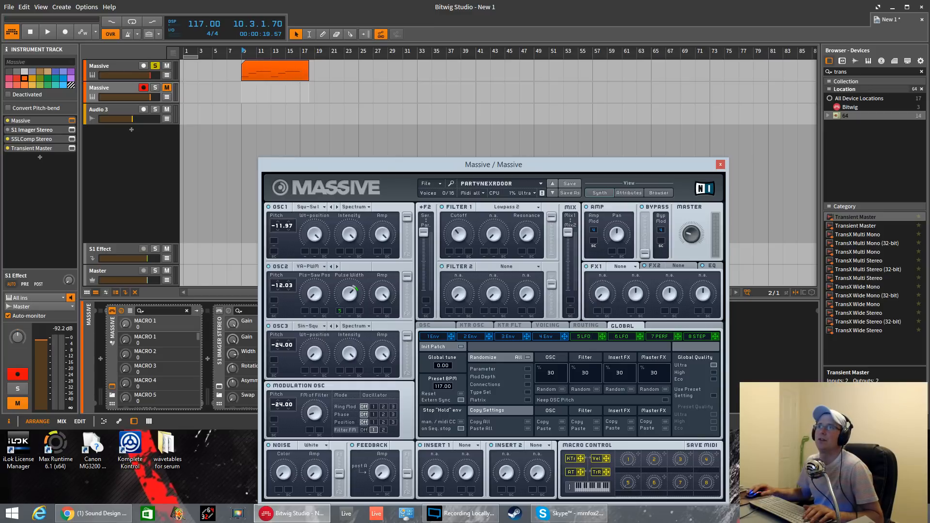
{"action": "key", "text": "alt+Tab"}
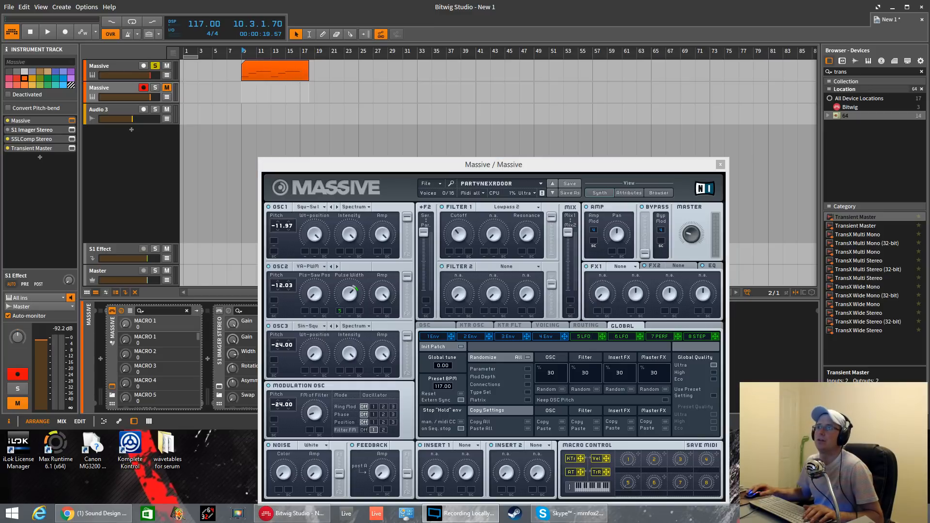
{"action": "left_click", "coordinate": [283, 74]}
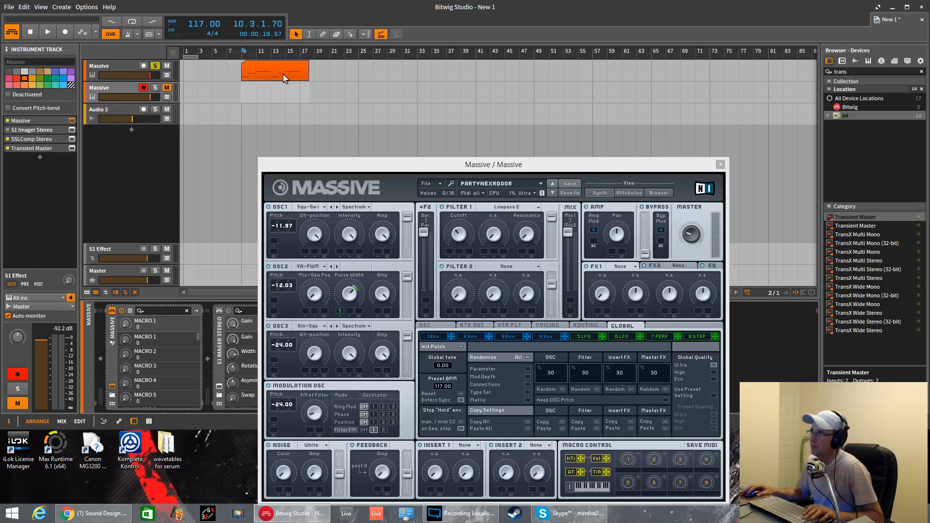
{"action": "key", "text": "space"}
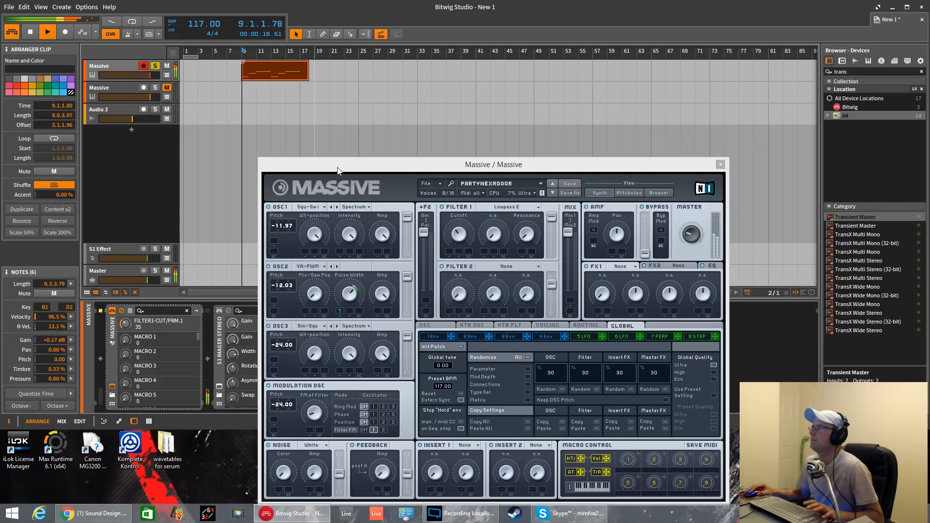
{"action": "left_click_drag", "start_coordinate": [456, 164], "coordinate": [458, 132]}
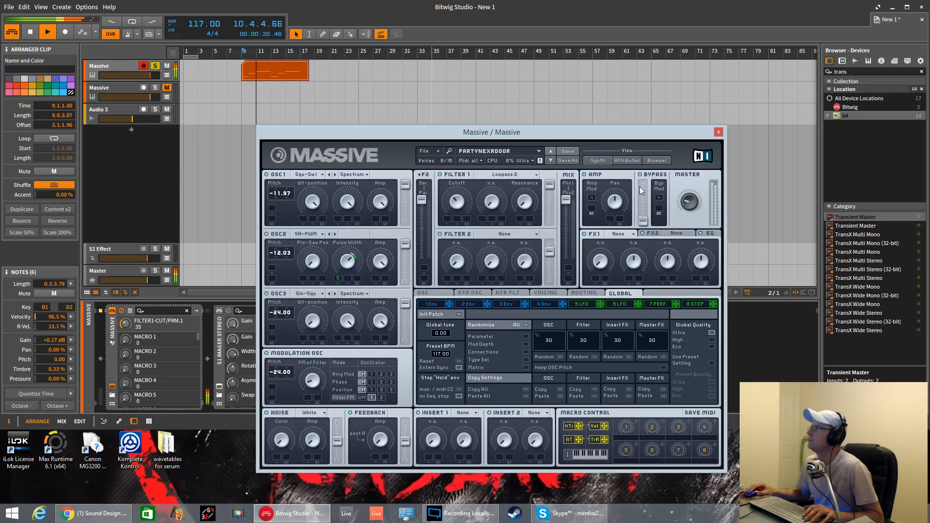
{"action": "left_click_drag", "start_coordinate": [455, 203], "coordinate": [454, 198]}
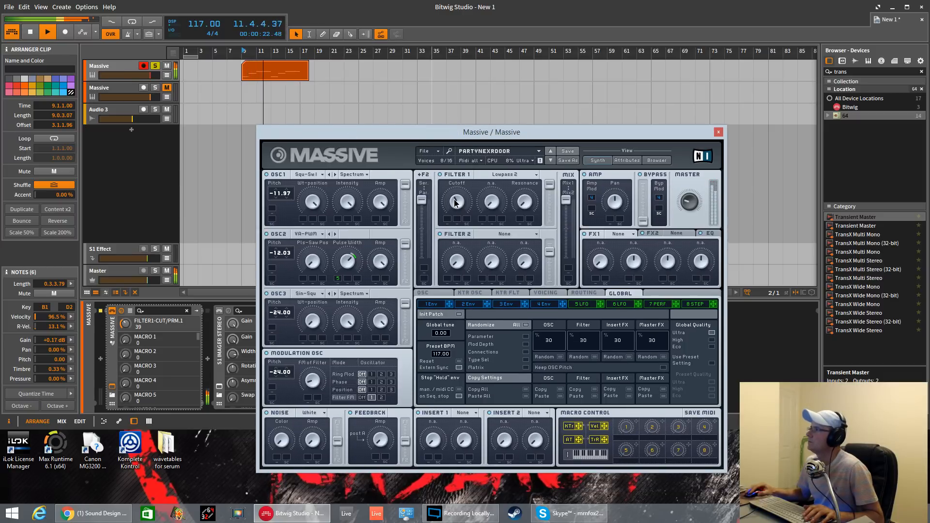
{"action": "left_click", "coordinate": [687, 205]}
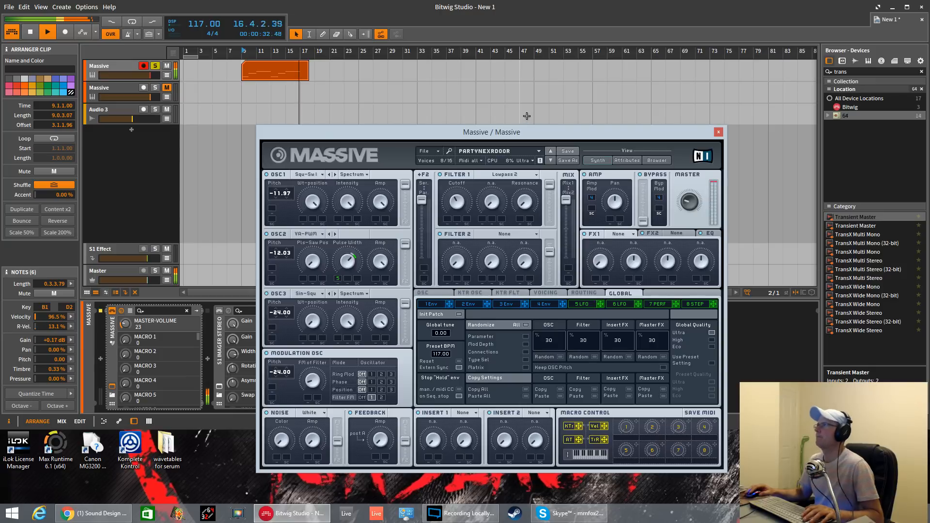
{"action": "key", "text": "space"}
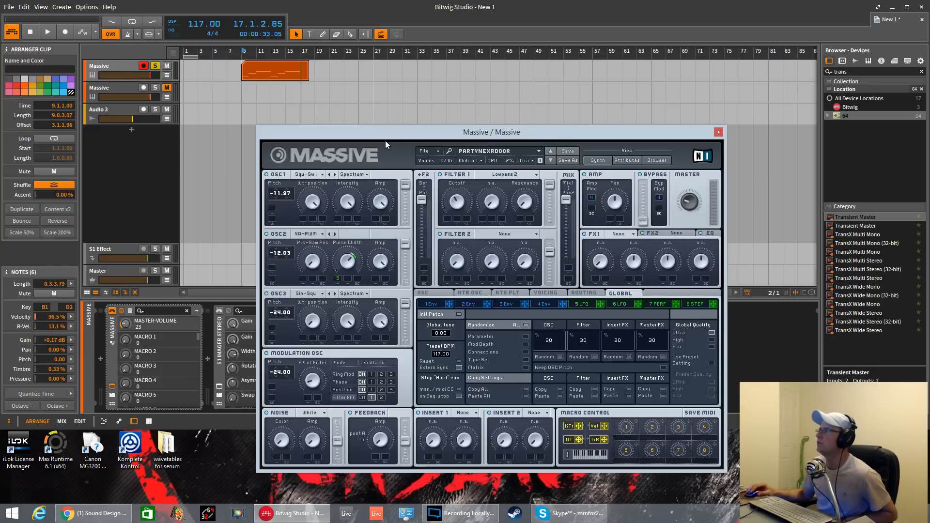
Load a new empty sound in Massive and briefly audition it with the clip
{"action": "left_click_drag", "start_coordinate": [391, 138], "coordinate": [371, 98]}
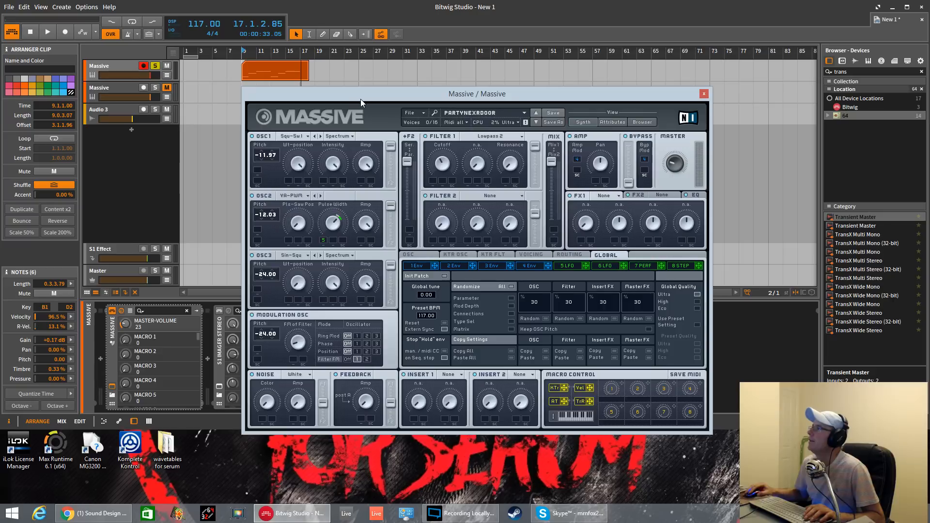
{"action": "left_click_drag", "start_coordinate": [366, 95], "coordinate": [381, 68]}
{"action": "left_click", "coordinate": [439, 85]}
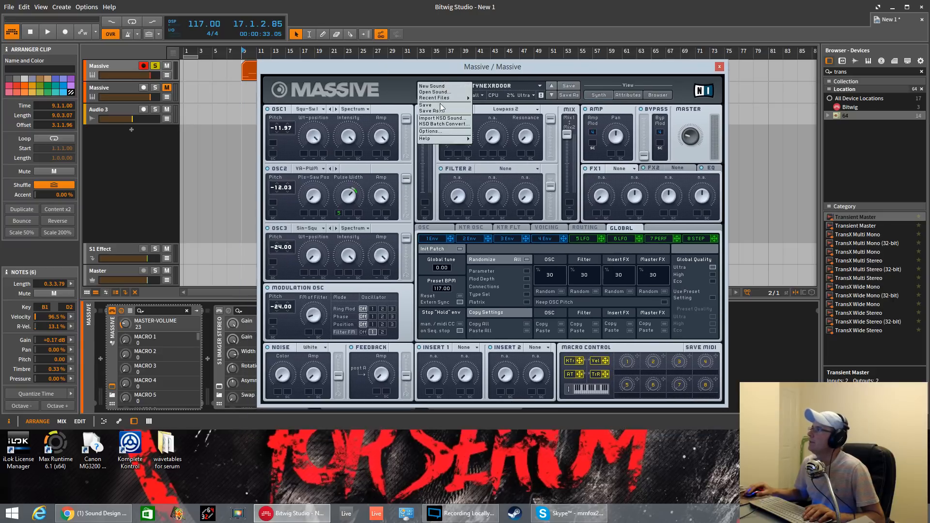
{"action": "left_click", "coordinate": [432, 86]}
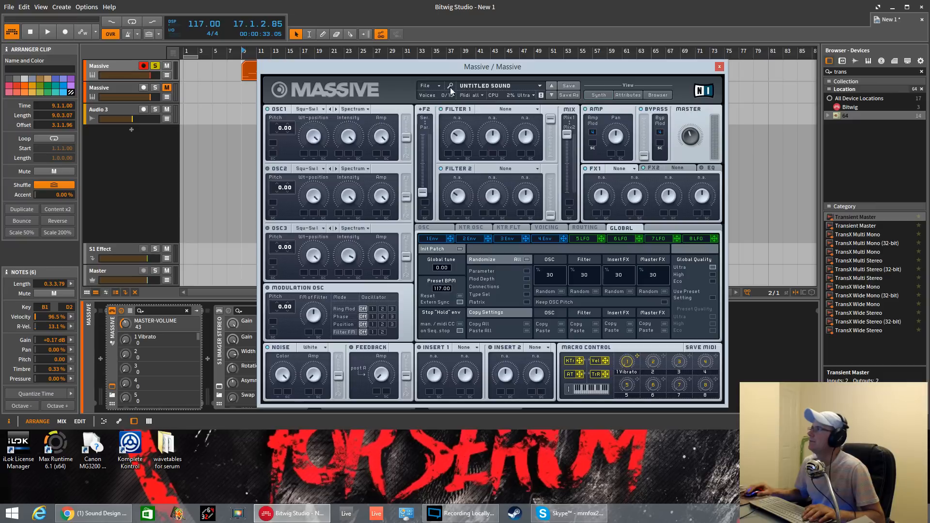
{"action": "key", "text": "space"}
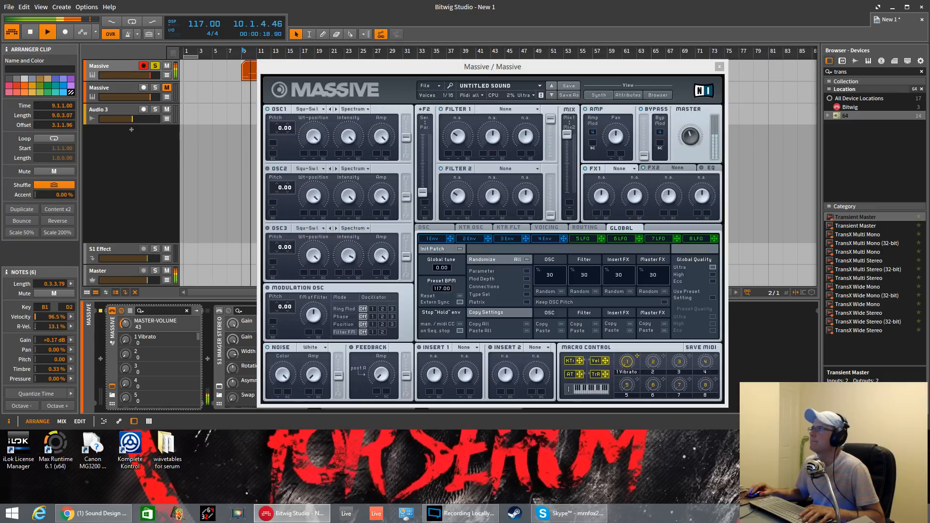
{"action": "key", "text": "space"}
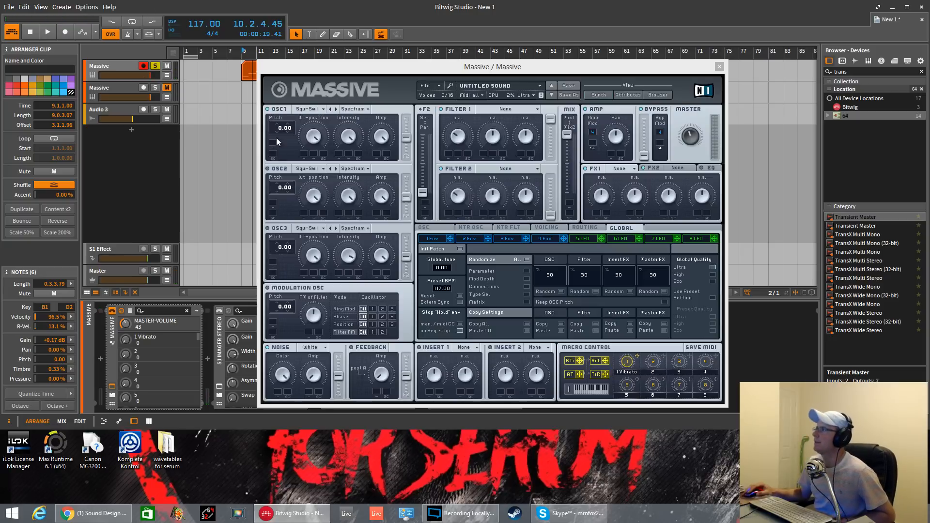
Route all three oscillators fully to Filter 1, set the filters to serial, and set the filter crossfade fully to Mix 1
{"action": "left_click", "coordinate": [315, 141]}
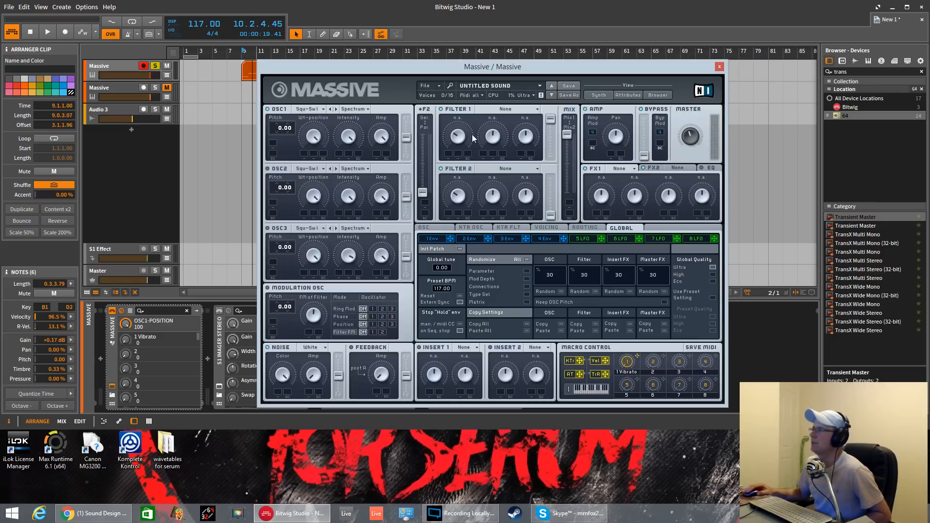
{"action": "left_click", "coordinate": [405, 136]}
{"action": "left_click_drag", "start_coordinate": [408, 132], "coordinate": [408, 95]}
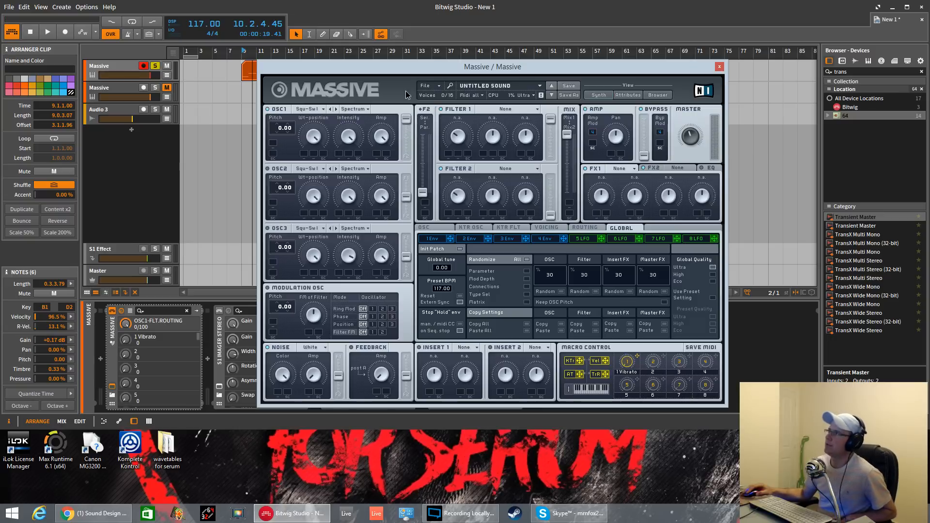
{"action": "left_click_drag", "start_coordinate": [407, 208], "coordinate": [409, 156]}
{"action": "left_click_drag", "start_coordinate": [406, 256], "coordinate": [406, 239]}
{"action": "left_click_drag", "start_coordinate": [422, 194], "coordinate": [423, 71]}
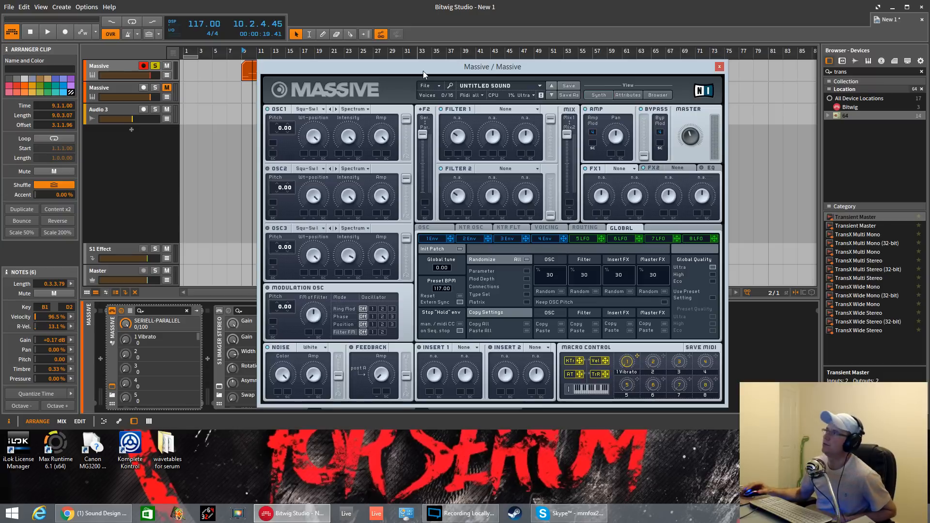
{"action": "left_click_drag", "start_coordinate": [567, 134], "coordinate": [590, 65]}
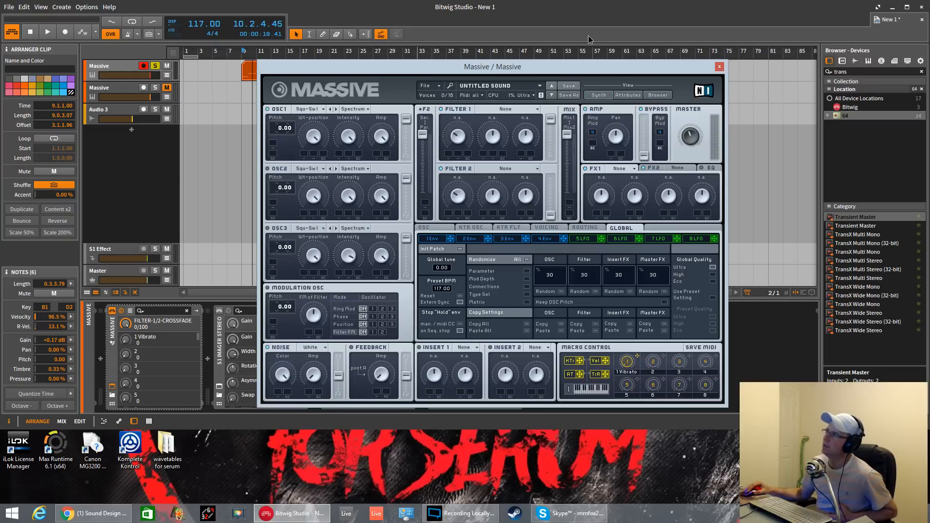
{"action": "left_click_drag", "start_coordinate": [552, 120], "coordinate": [545, 124]}
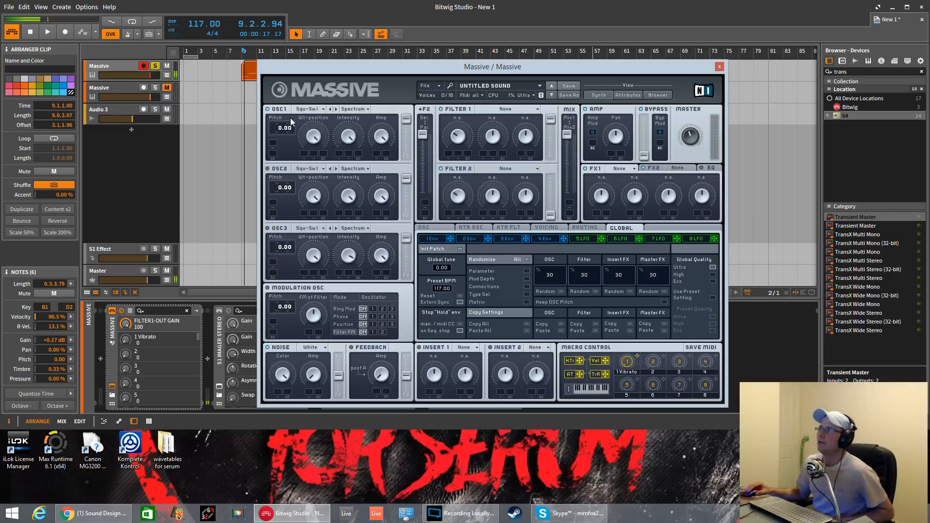
Set oscillator 1's pitch to -11.97 and briefly audition the clip
{"action": "left_click", "coordinate": [278, 130]}
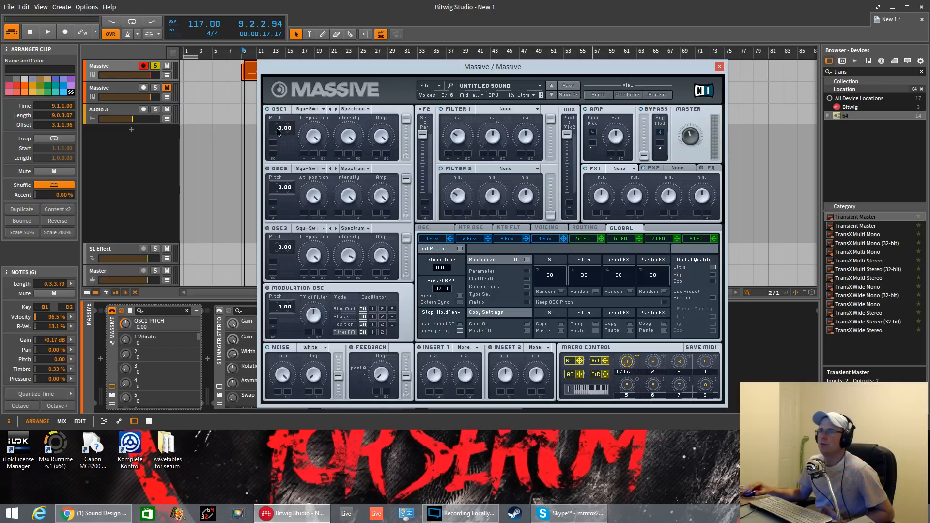
{"action": "left_click_drag", "start_coordinate": [278, 131], "coordinate": [280, 144]}
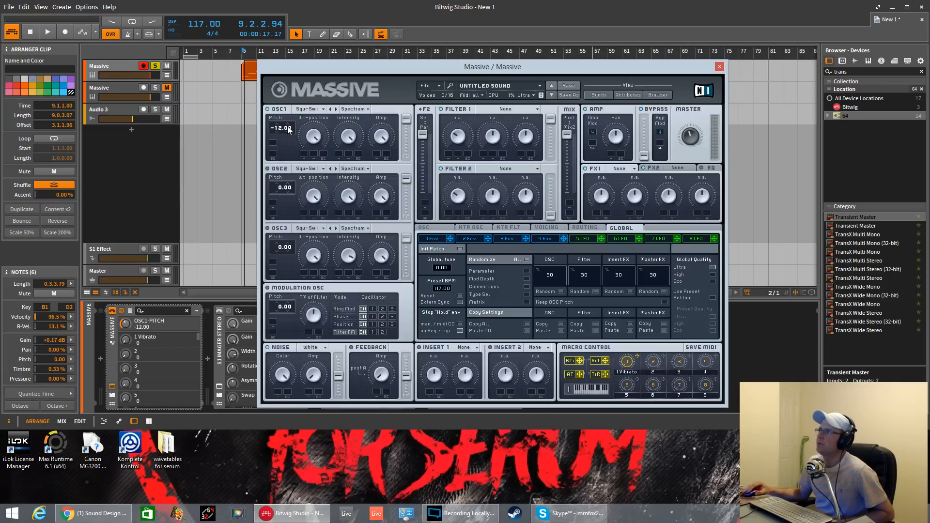
{"action": "left_click", "coordinate": [292, 125]}
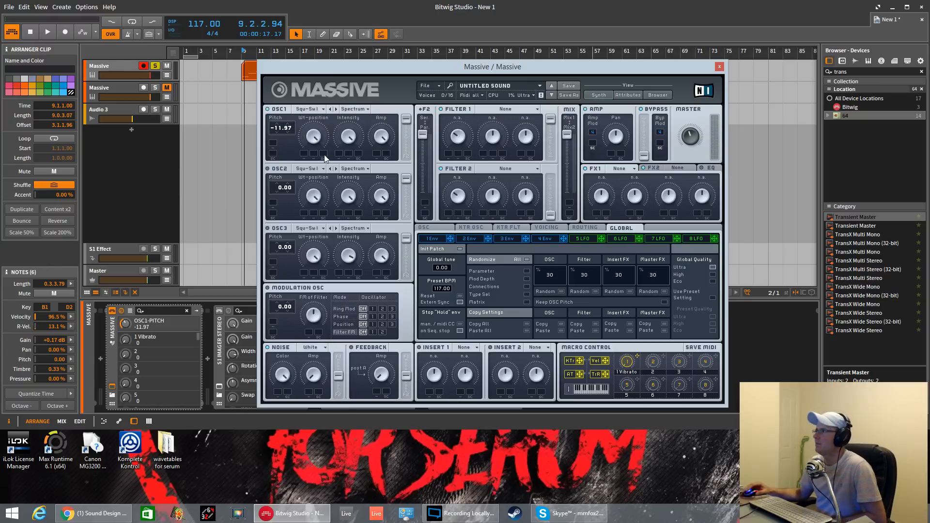
{"action": "key", "text": "space"}
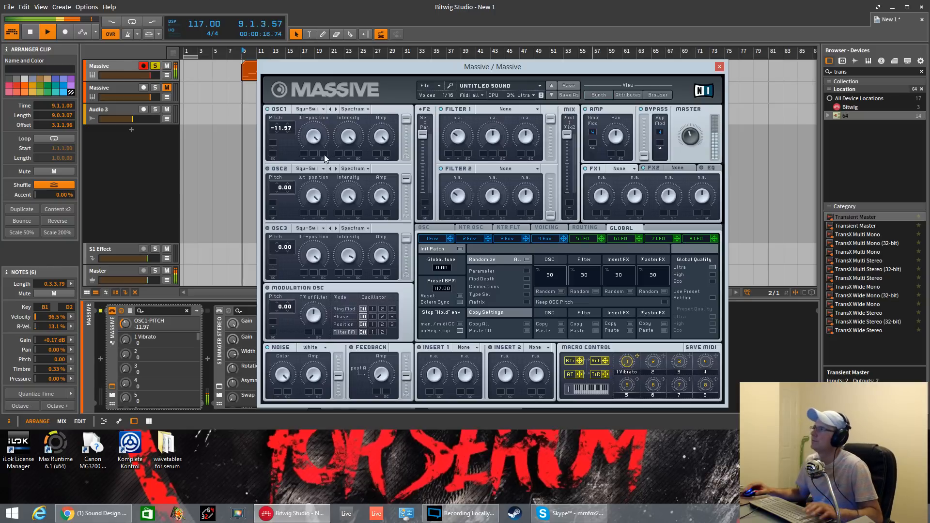
{"action": "key", "text": "space"}
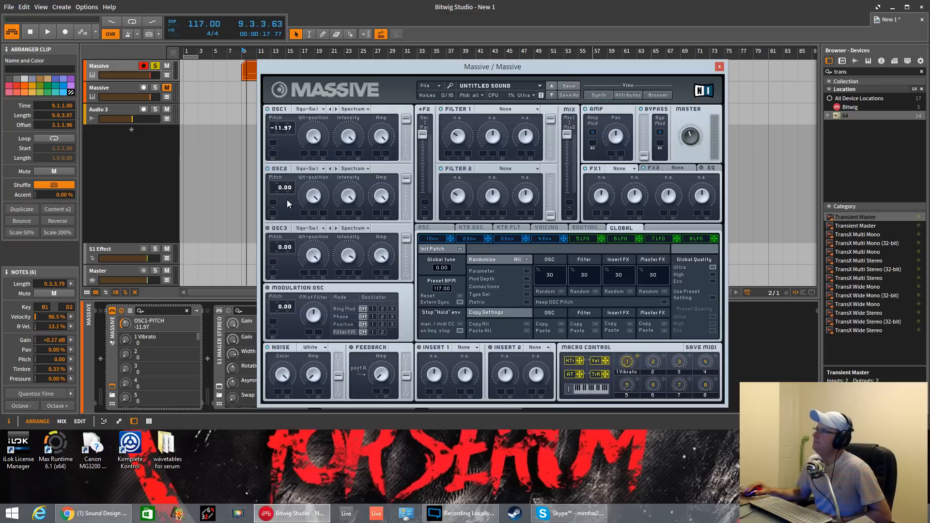
Set oscillator 3 to the Sin-Square wavetable with its position fully down, pitch -24.00 and intensity 100, and audition the clip
{"action": "left_click", "coordinate": [299, 229]}
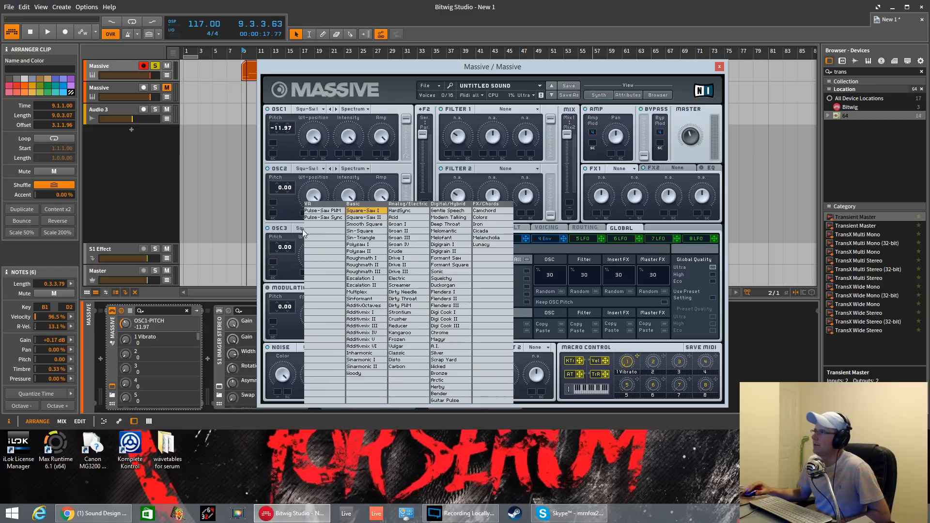
{"action": "left_click", "coordinate": [375, 233]}
{"action": "left_click_drag", "start_coordinate": [316, 255], "coordinate": [331, 425]}
{"action": "left_click_drag", "start_coordinate": [280, 249], "coordinate": [279, 270]}
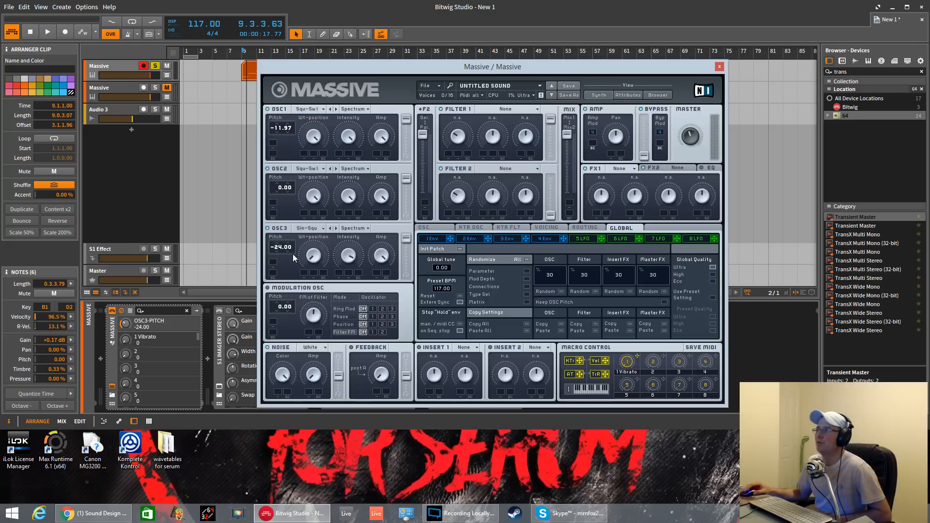
{"action": "left_click", "coordinate": [350, 257]}
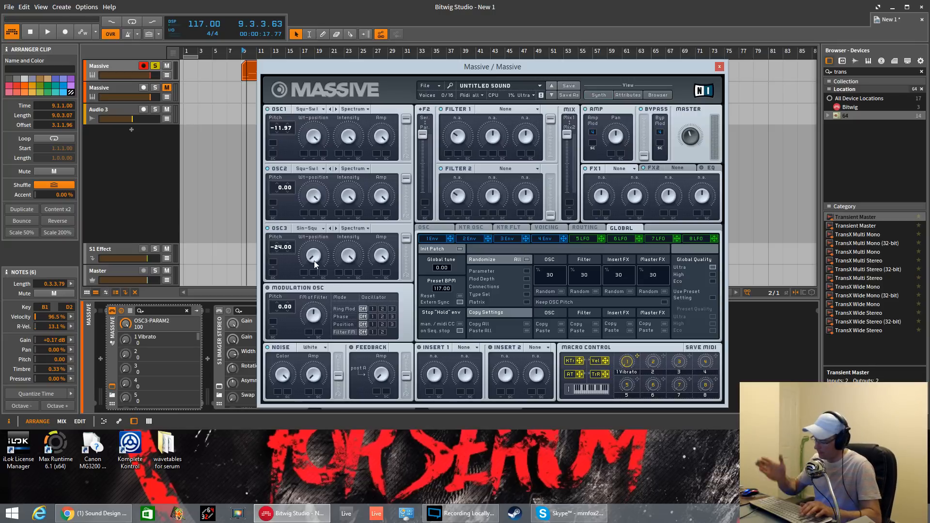
{"action": "key", "text": "space"}
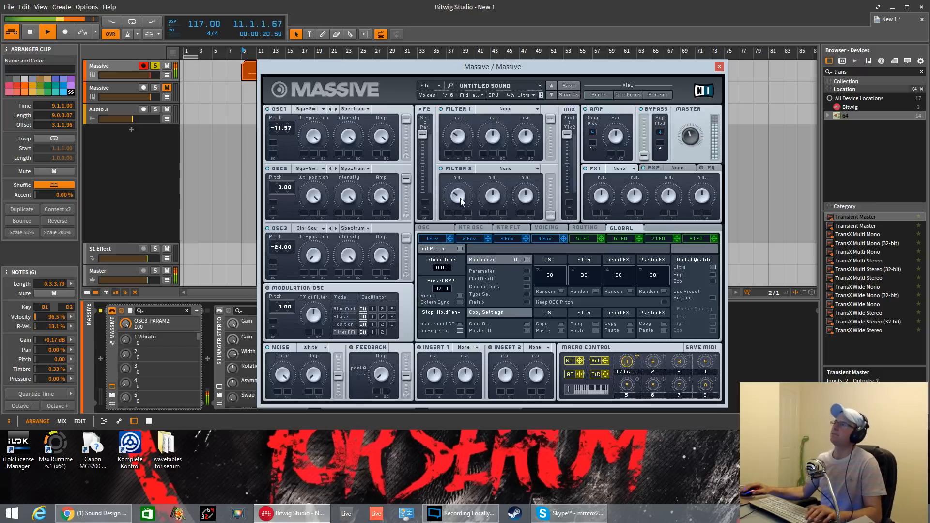
{"action": "key", "text": "space"}
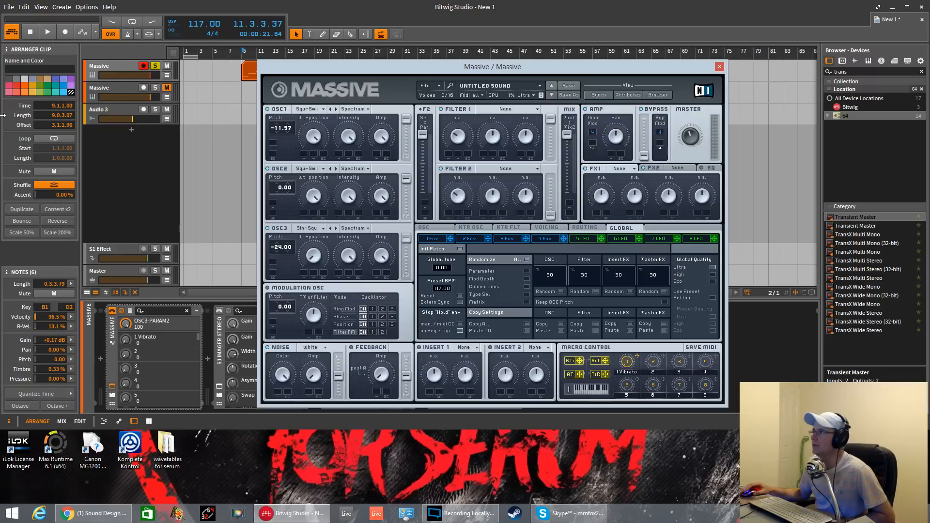
Set oscillator 2 to the Pulse-Saw PWM wavetable with its Pulse-Saw position at 0
{"action": "left_click", "coordinate": [315, 170]}
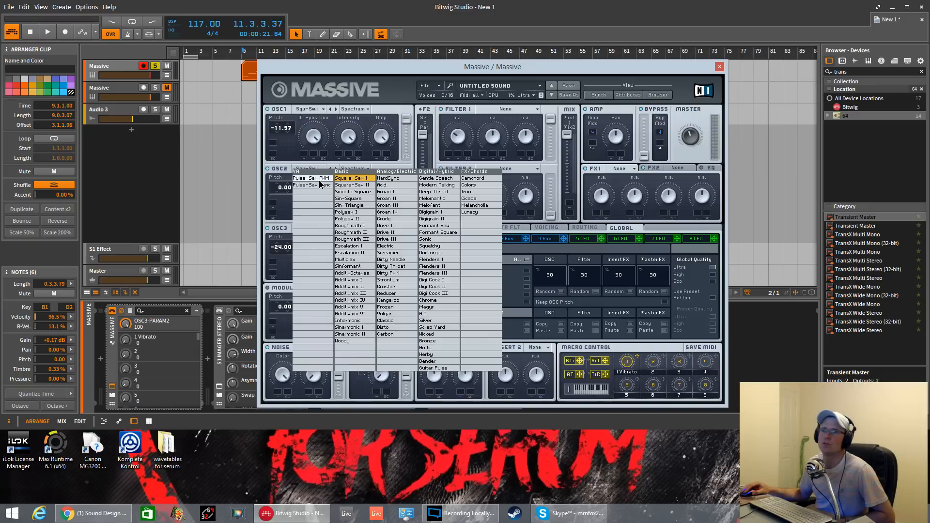
{"action": "left_click", "coordinate": [319, 179]}
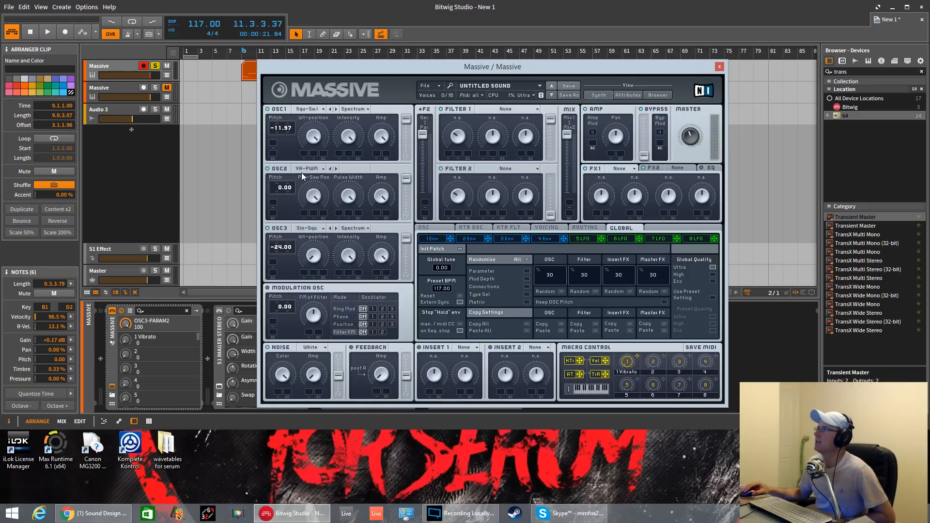
{"action": "left_click_drag", "start_coordinate": [309, 196], "coordinate": [330, 351]}
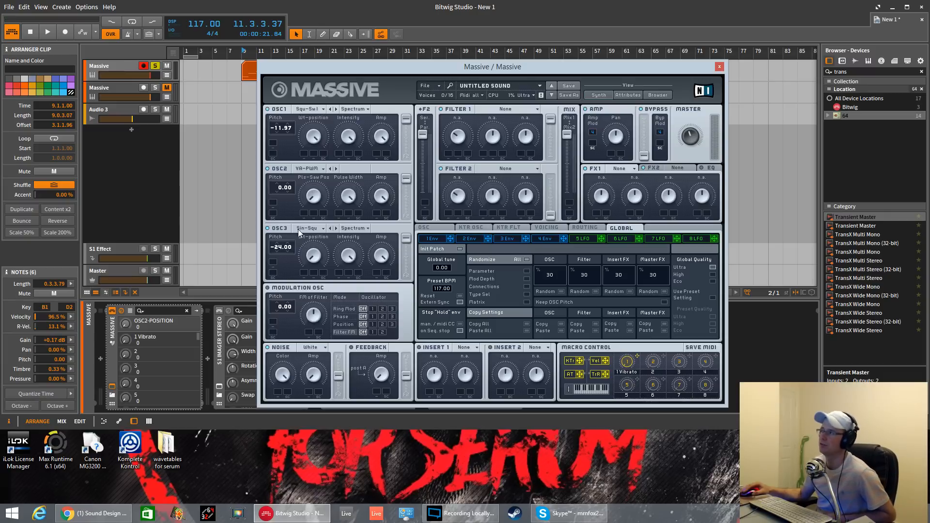
Set oscillator 2's pitch to -12.03 and its pulse width to 65, and audition the clip
{"action": "left_click_drag", "start_coordinate": [279, 198], "coordinate": [274, 199]}
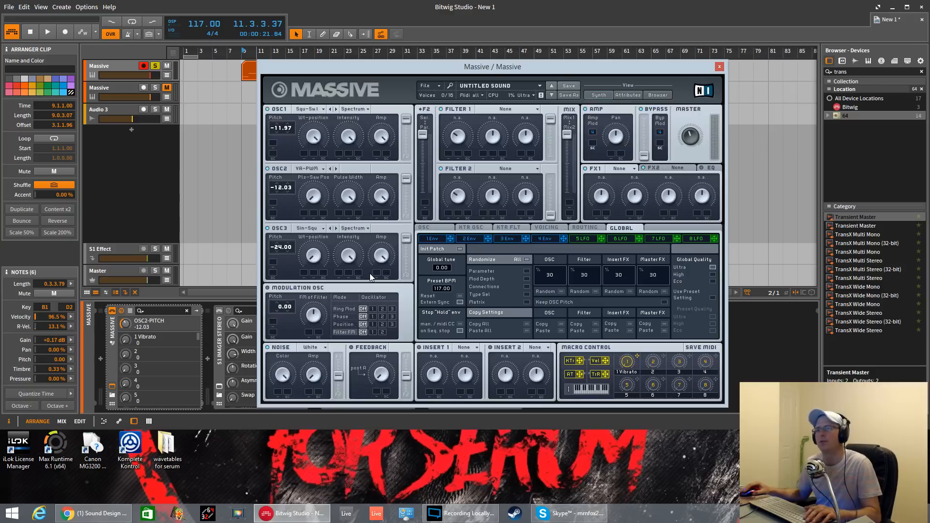
{"action": "left_click", "coordinate": [347, 198]}
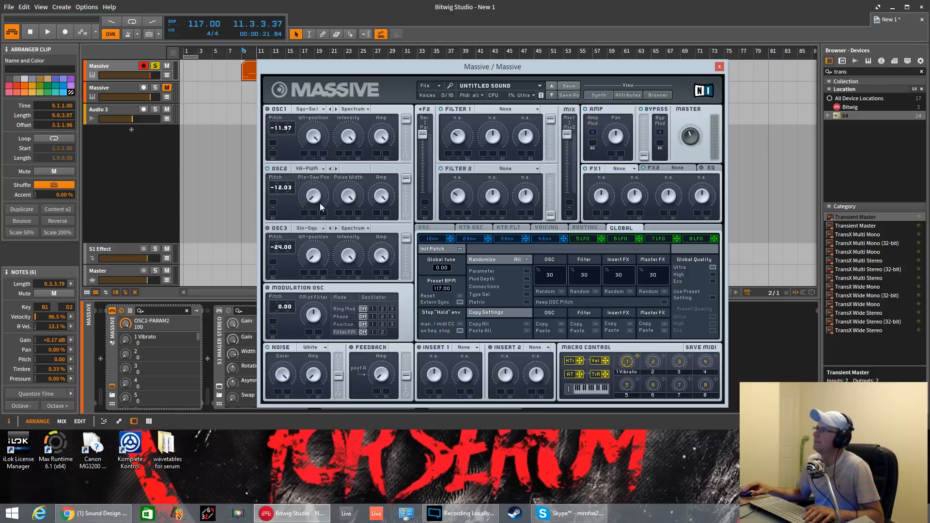
{"action": "key", "text": "space"}
{"action": "left_click_drag", "start_coordinate": [348, 198], "coordinate": [346, 227]}
{"action": "key", "text": "space"}
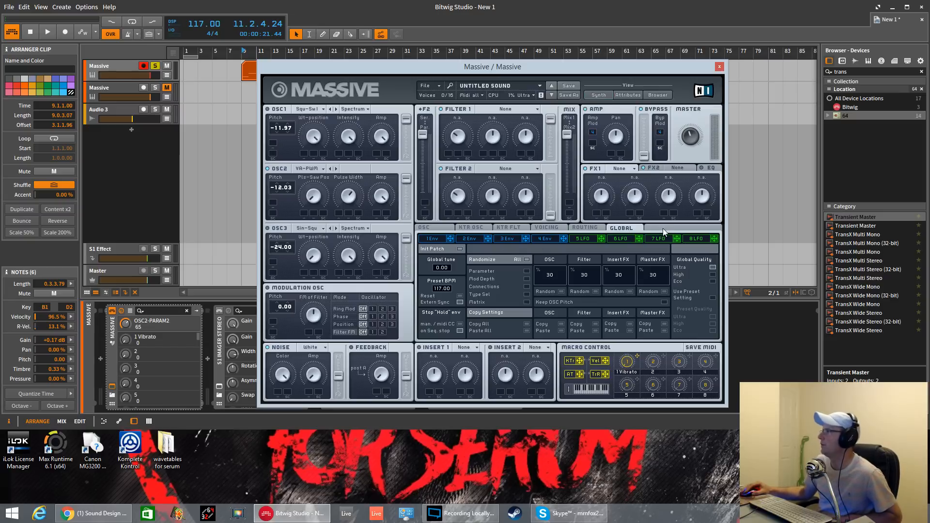
Assign LFO 5 to oscillator 2's pulse width and sync the LFO at a 1/1 ratio while auditioning the clip
{"action": "left_click", "coordinate": [590, 239]}
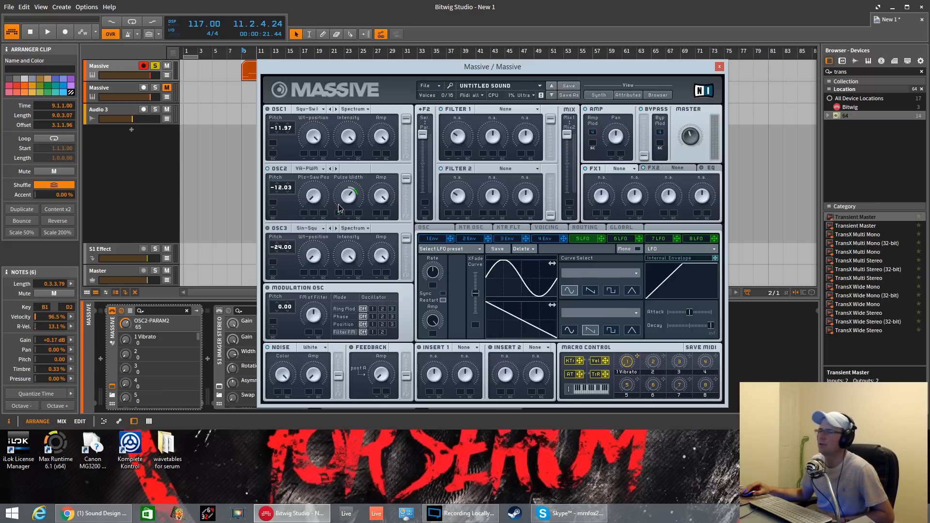
{"action": "key", "text": "space"}
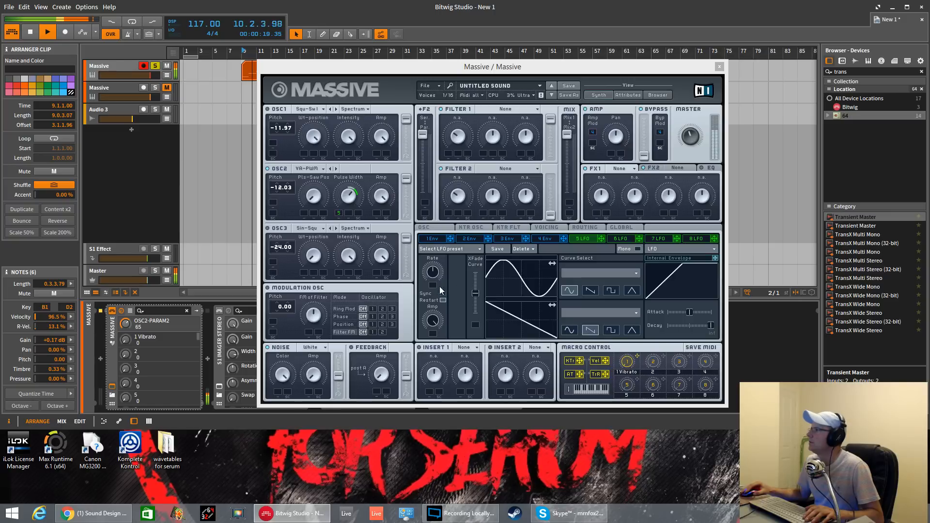
{"action": "key", "text": "space"}
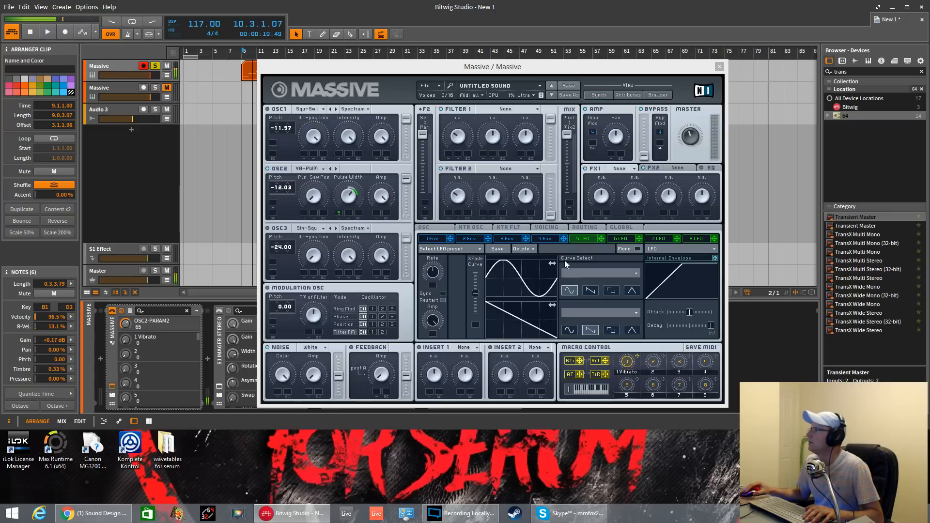
{"action": "left_click", "coordinate": [443, 293]}
{"action": "key", "text": "space"}
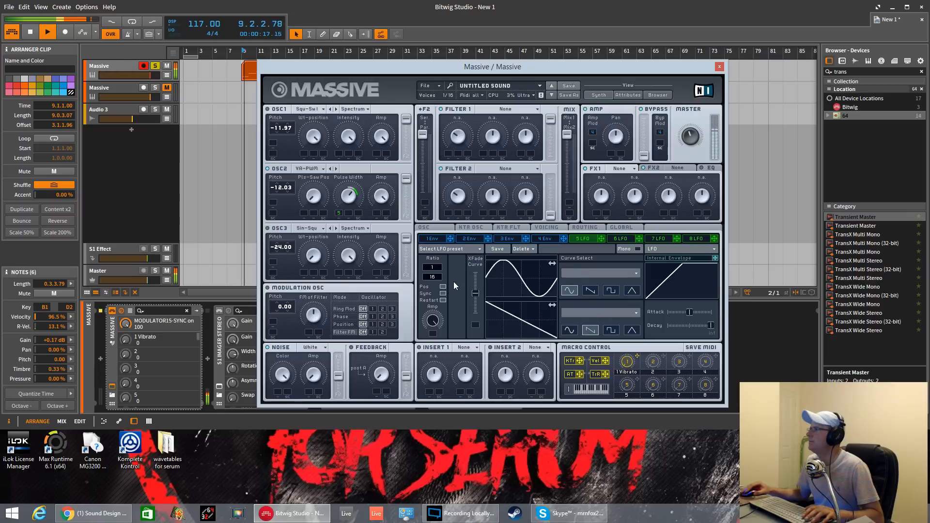
{"action": "left_click_drag", "start_coordinate": [439, 281], "coordinate": [441, 302]}
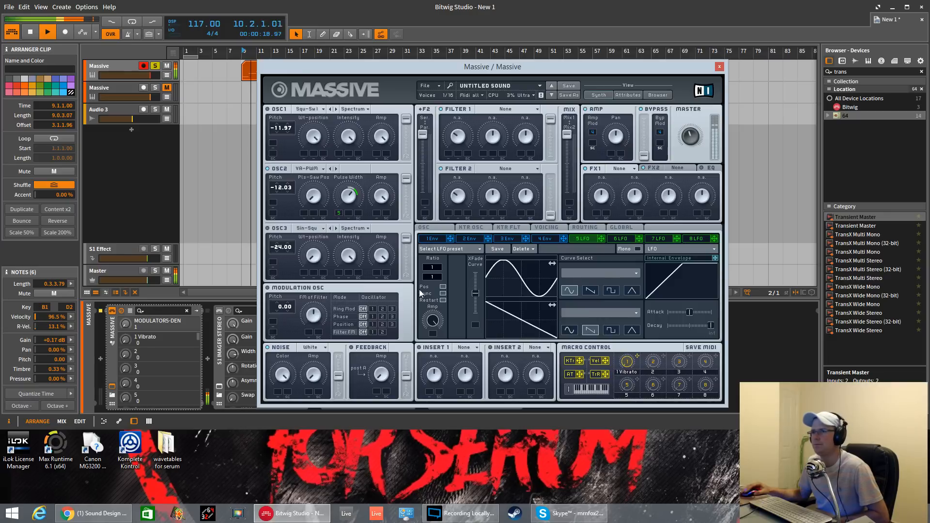
Crossfade LFO 5 fully to its upper curve, set that curve to a triangle, and audition the clip
{"action": "left_click_drag", "start_coordinate": [475, 294], "coordinate": [477, 232]}
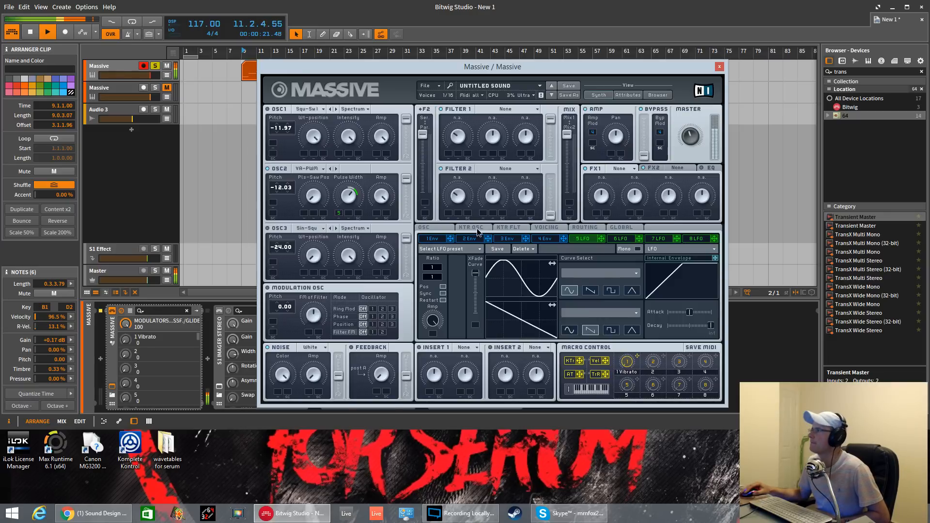
{"action": "key", "text": "space"}
{"action": "left_click", "coordinate": [631, 290]}
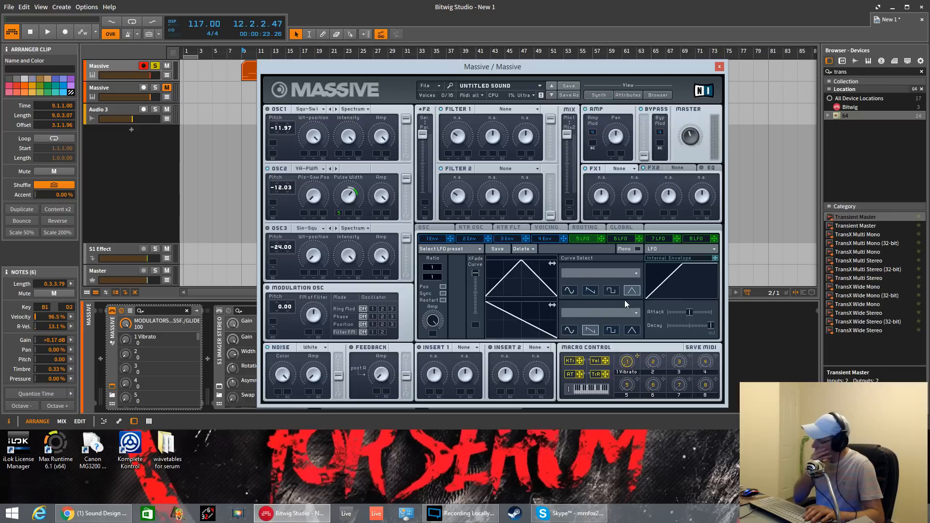
{"action": "key", "text": "space"}
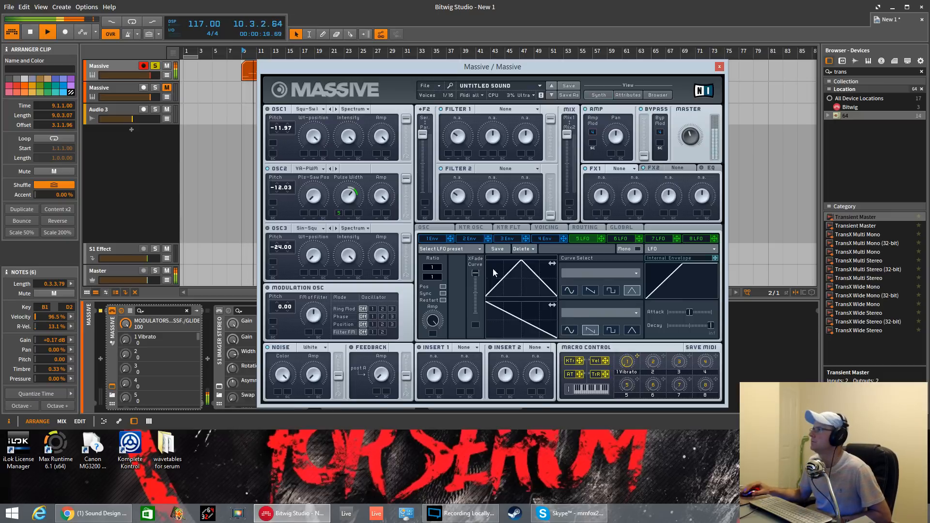
{"action": "left_click", "coordinate": [441, 230]}
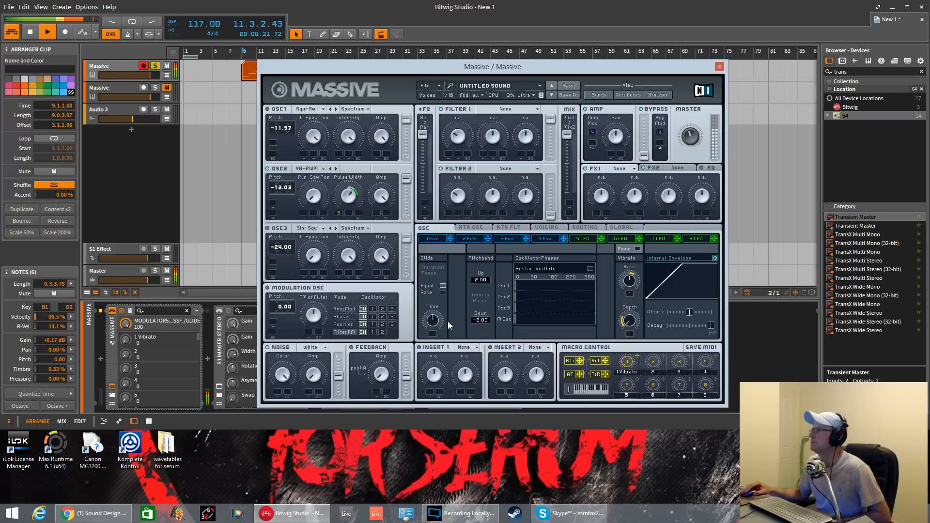
{"action": "key", "text": "space"}
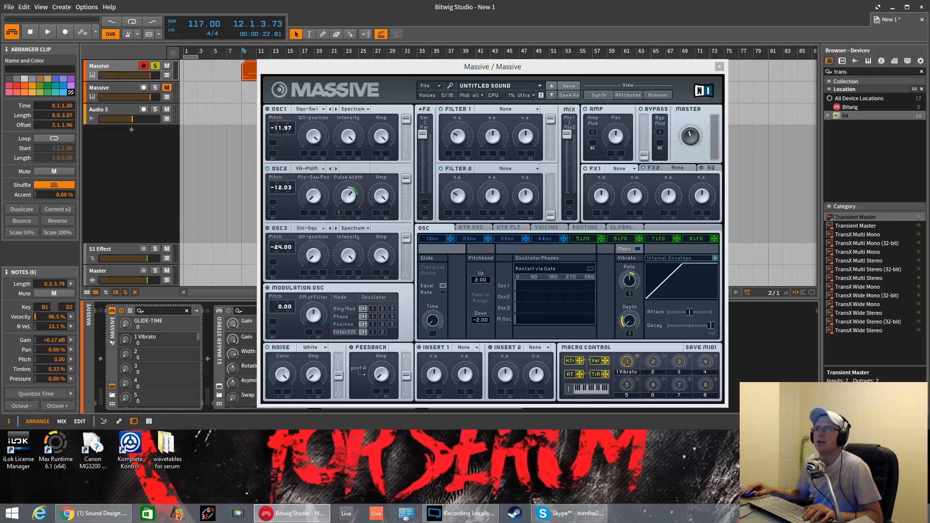
Set LFO 5's amp to 100 and audition the clip several times
{"action": "left_click", "coordinate": [597, 241]}
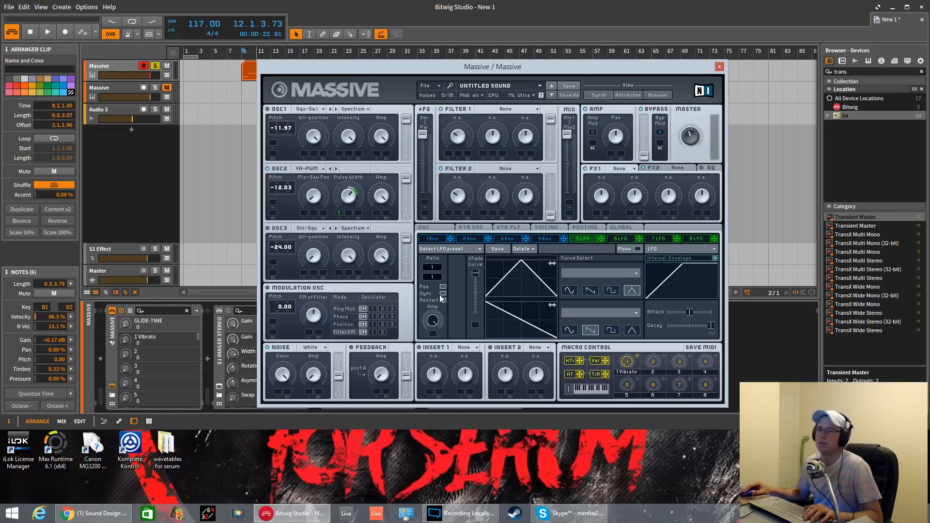
{"action": "left_click", "coordinate": [436, 322]}
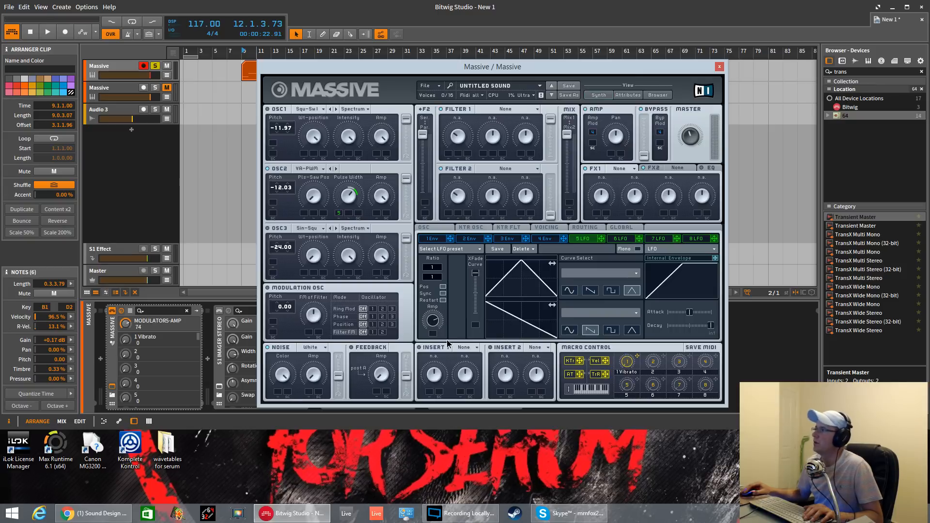
{"action": "key", "text": "space"}
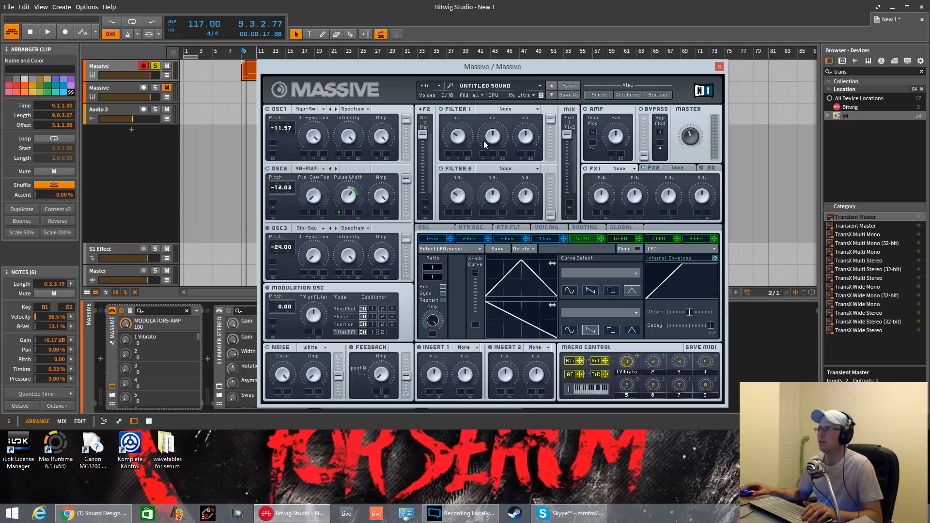
{"action": "key", "text": "space"}
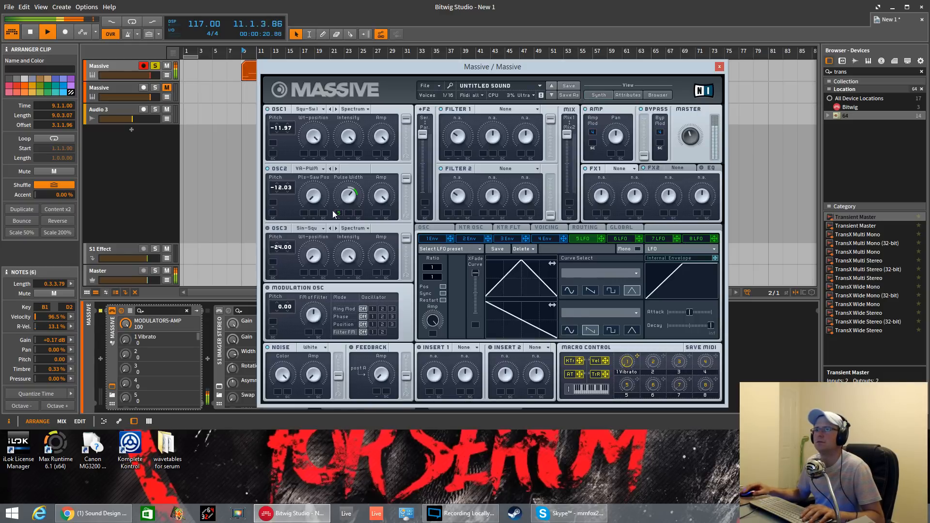
{"action": "key", "text": "space"}
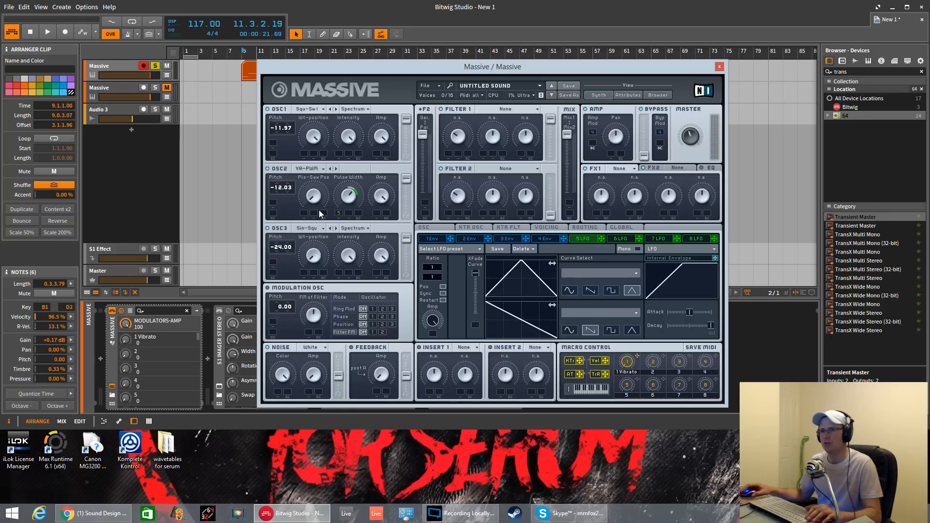
{"action": "key", "text": "space"}
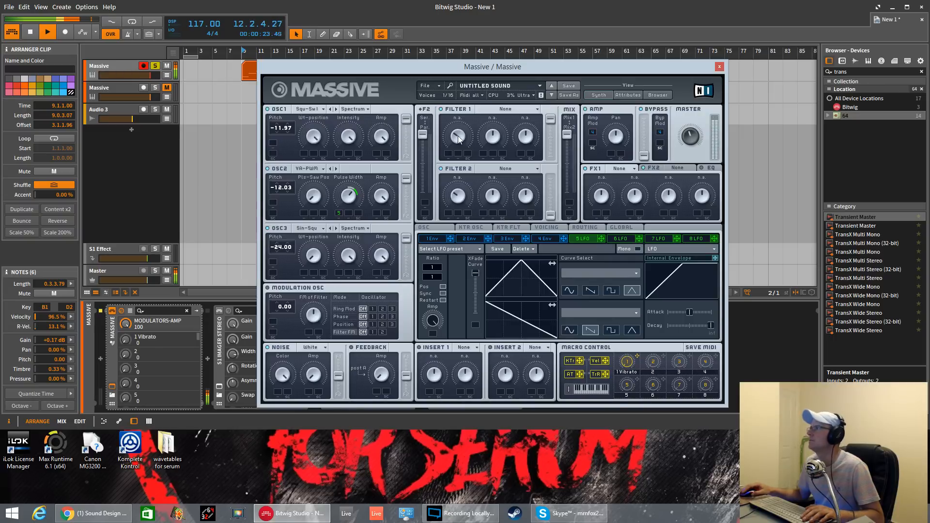
{"action": "key", "text": "space"}
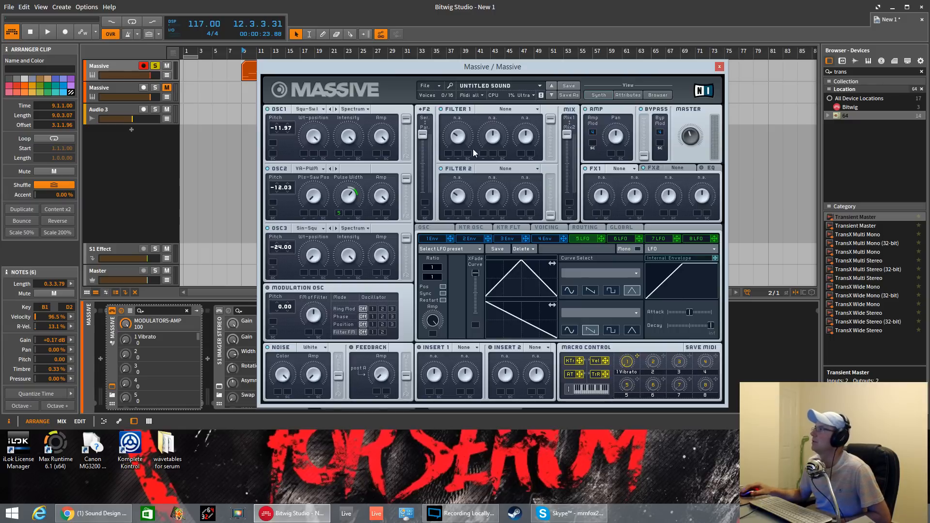
Set Filter 1 to Lowpass 2 with cutoff 39 and resonance 0, and audition the clip
{"action": "left_click", "coordinate": [517, 111]}
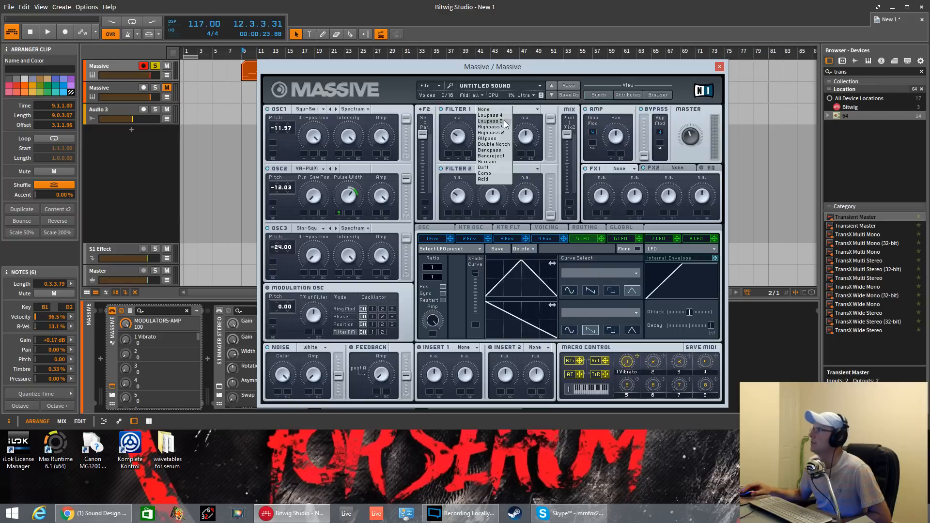
{"action": "left_click", "coordinate": [504, 120]}
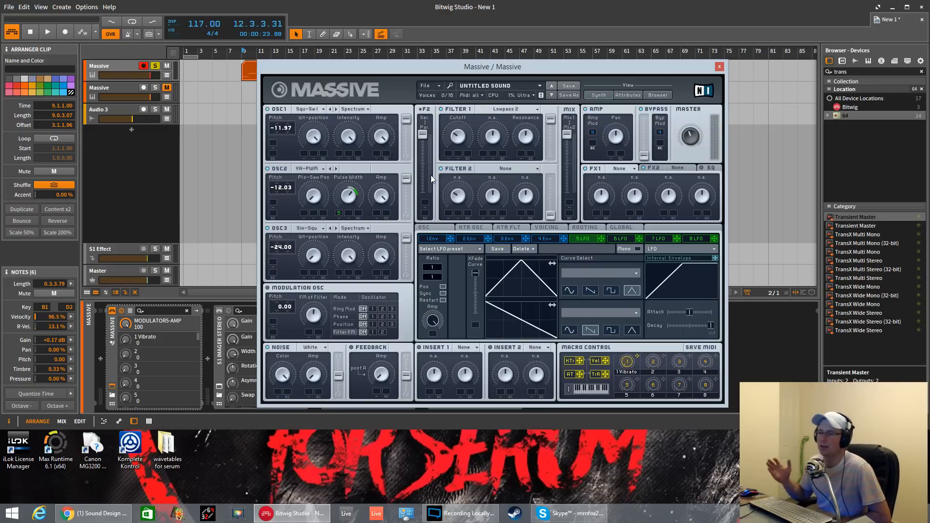
{"action": "left_click", "coordinate": [461, 141]}
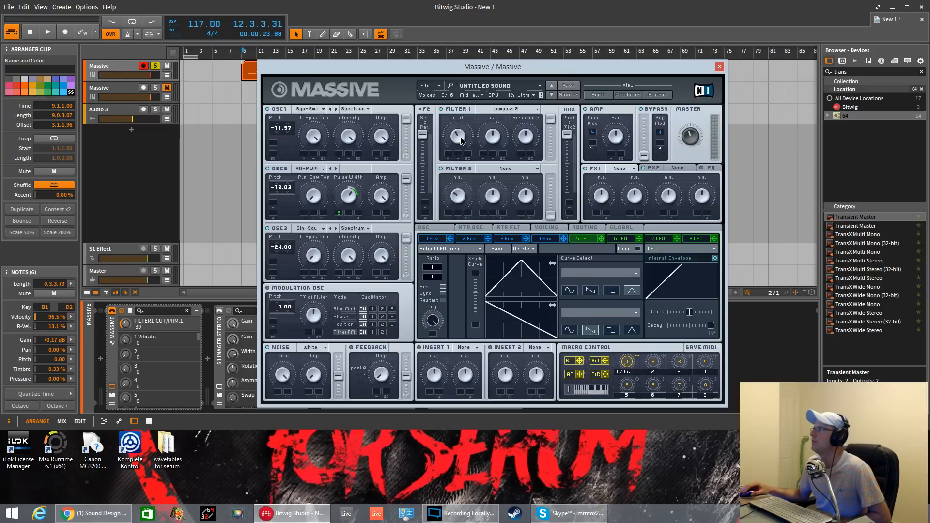
{"action": "left_click", "coordinate": [527, 139]}
{"action": "key", "text": "space"}
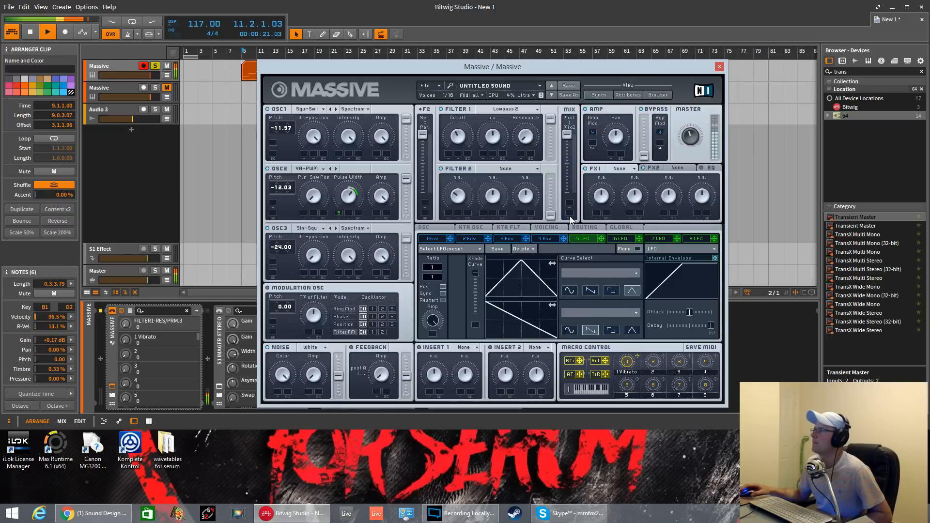
{"action": "key", "text": "space"}
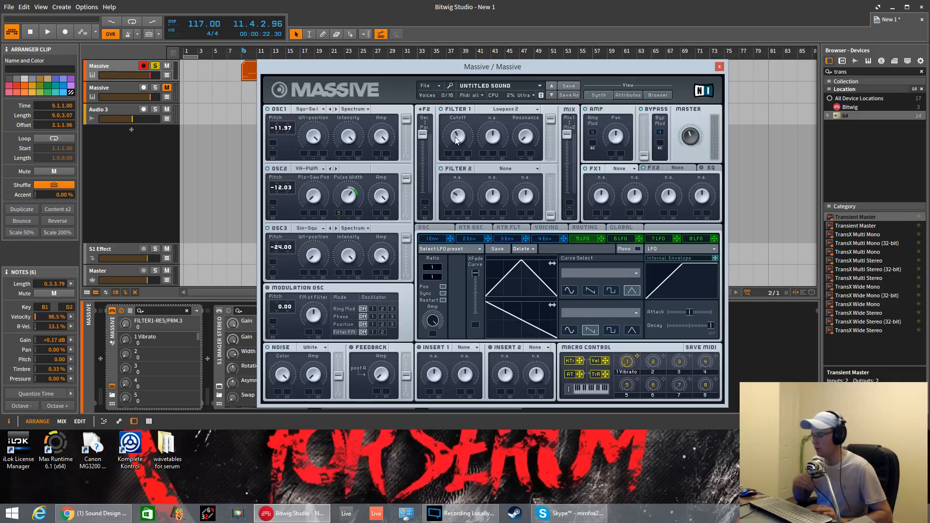
Set Filter 1's cutoff to 41 while the clip plays
{"action": "key", "text": "space"}
{"action": "mouse_move", "coordinate": [459, 140]}
{"action": "left_mouse_down"}
{"action": "mouse_move", "coordinate": [459, 128]}
{"action": "mouse_move", "coordinate": [460, 138]}
{"action": "left_mouse_up"}
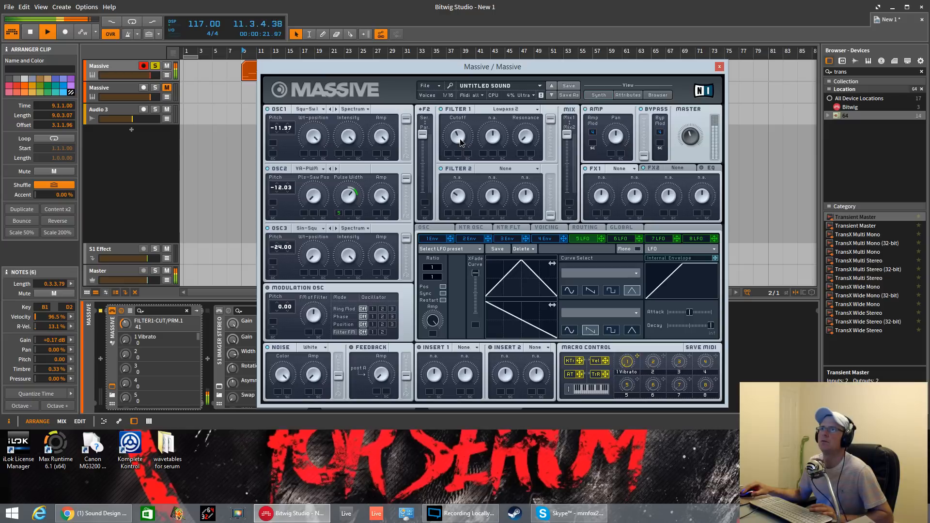
{"action": "key", "text": "space"}
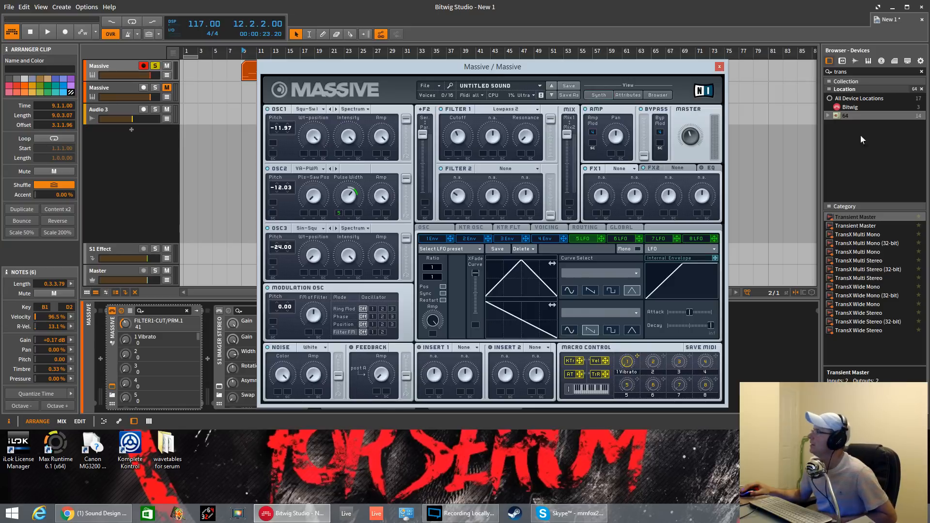
Search the device browser for "serum" and load Serum_x64 in place of Massive on the first track
{"action": "double_click", "coordinate": [843, 117]}
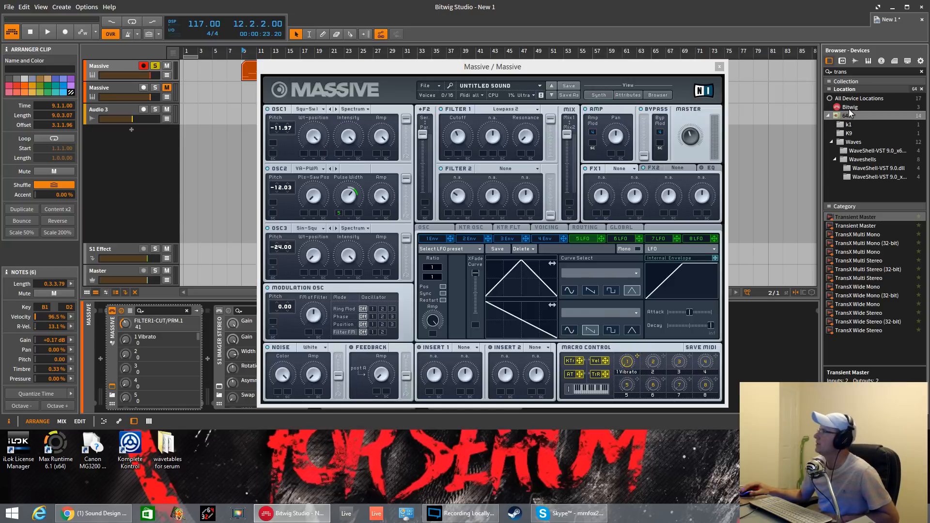
{"action": "left_click_drag", "start_coordinate": [859, 71], "coordinate": [803, 69]}
{"action": "key", "text": "BackSpace"}
{"action": "type", "text": "serum"}
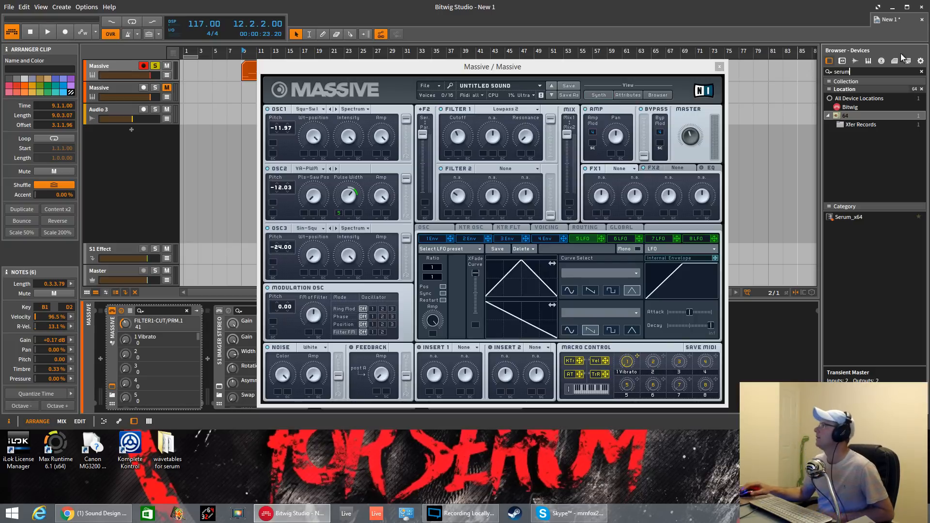
{"action": "double_click", "coordinate": [845, 219]}
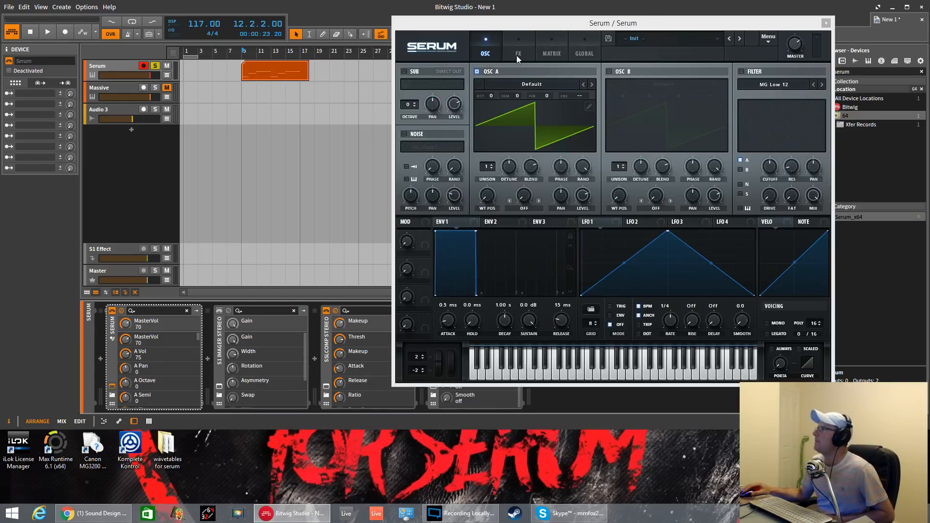
{"action": "left_click", "coordinate": [608, 39]}
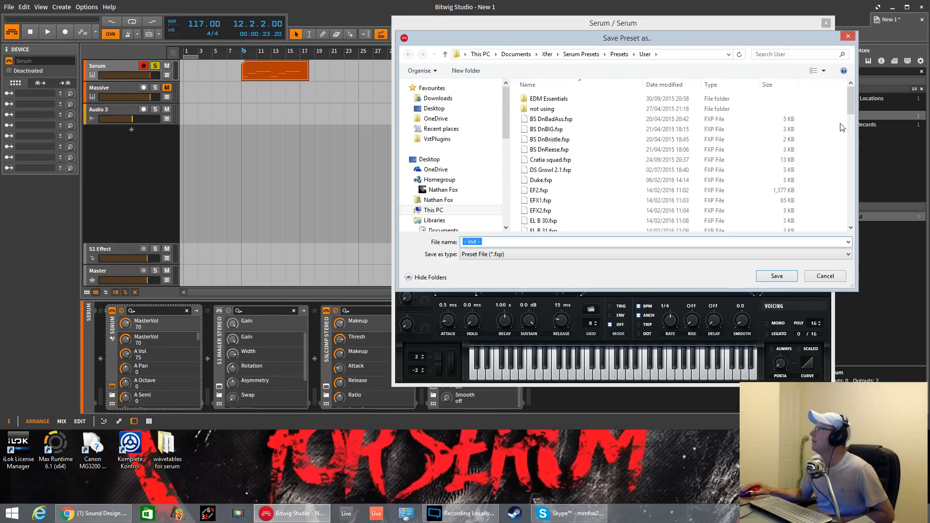
{"action": "left_click_drag", "start_coordinate": [848, 111], "coordinate": [848, 203]}
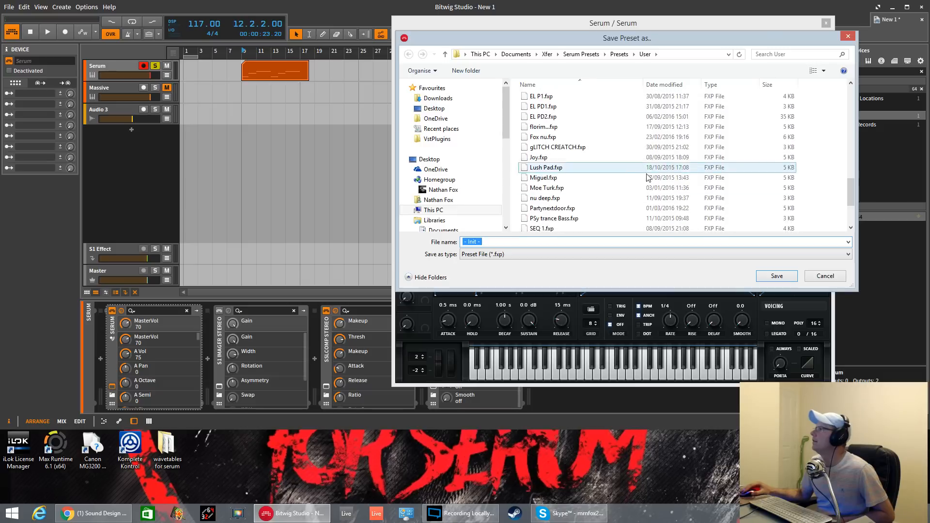
{"action": "left_click", "coordinate": [574, 209]}
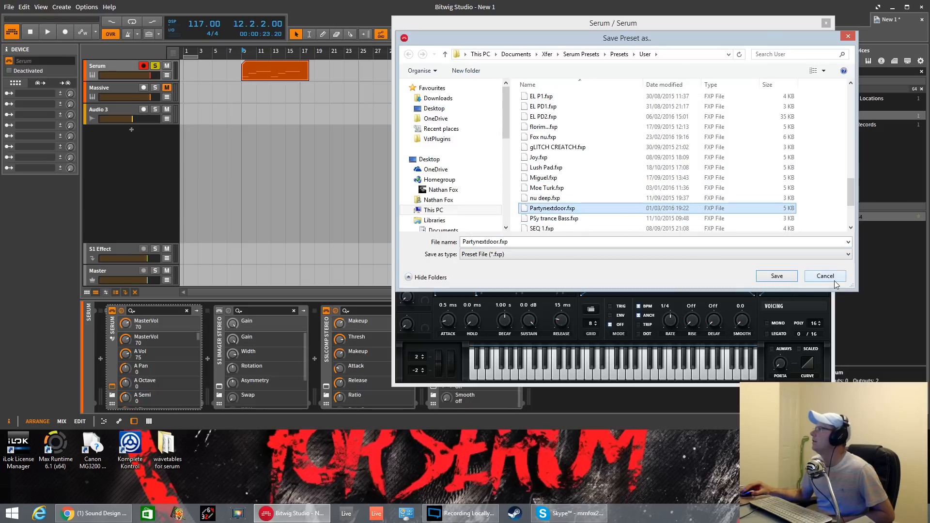
{"action": "left_click", "coordinate": [849, 37]}
Load the user preset Partynextdoor.fxp into Serum, view its settings, and close the plugin window
{"action": "left_click", "coordinate": [770, 41]}
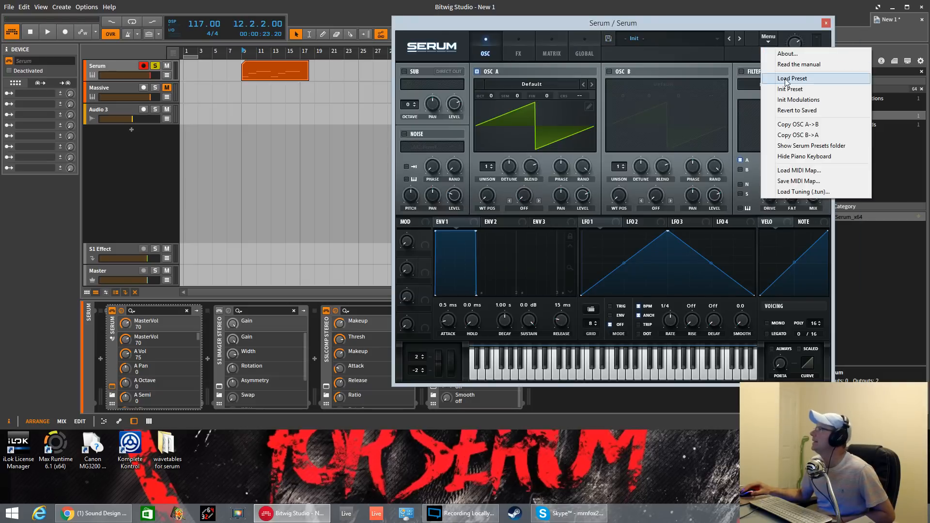
{"action": "left_click", "coordinate": [780, 80]}
{"action": "scroll", "coordinate": [813, 194], "scroll_direction": "down", "scroll_amount": 15}
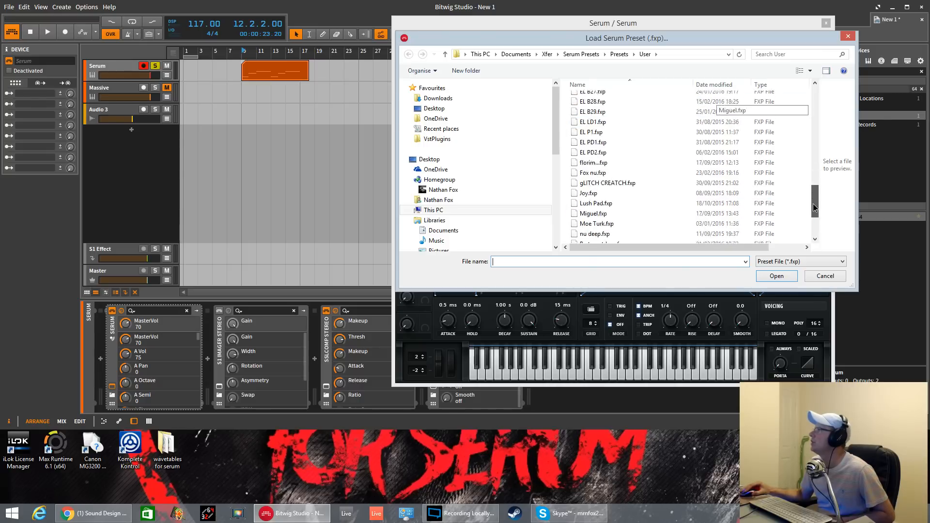
{"action": "left_click", "coordinate": [602, 179]}
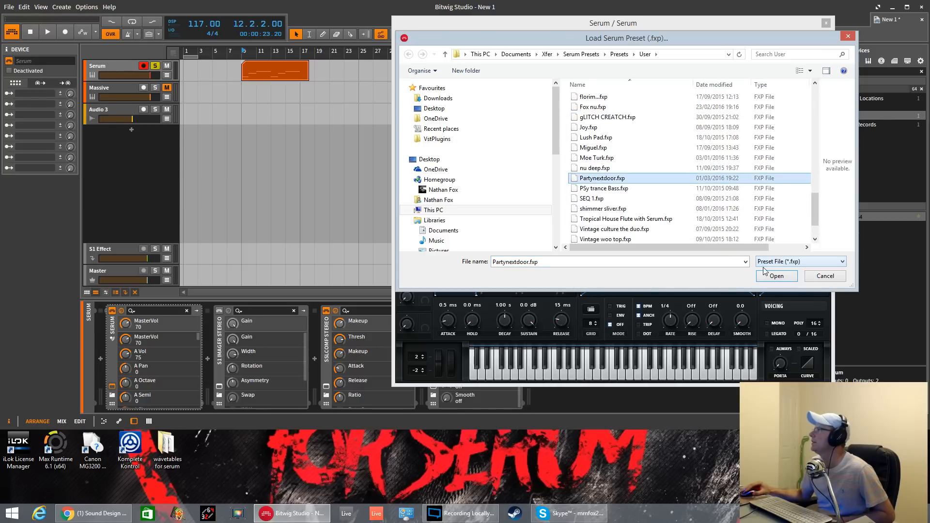
{"action": "left_click", "coordinate": [775, 276]}
{"action": "left_click_drag", "start_coordinate": [638, 30], "coordinate": [478, 74]}
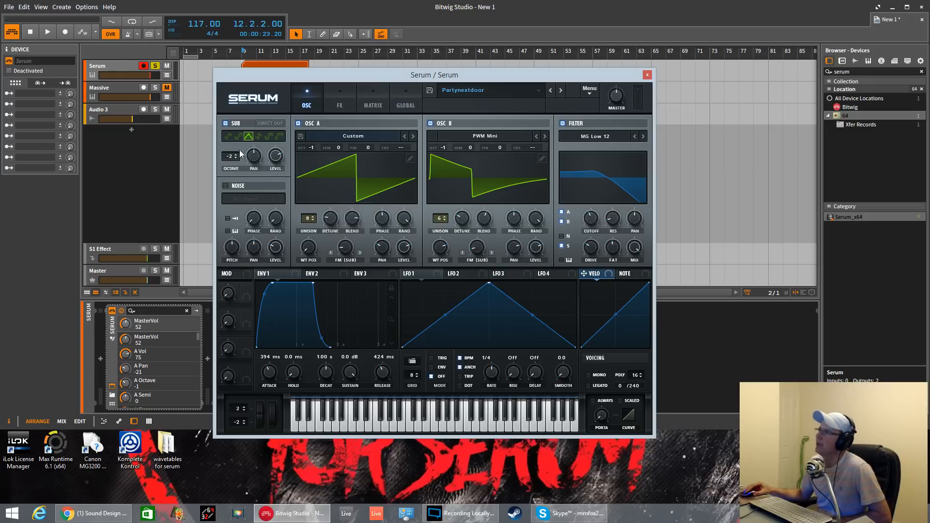
{"action": "left_click", "coordinate": [650, 76]}
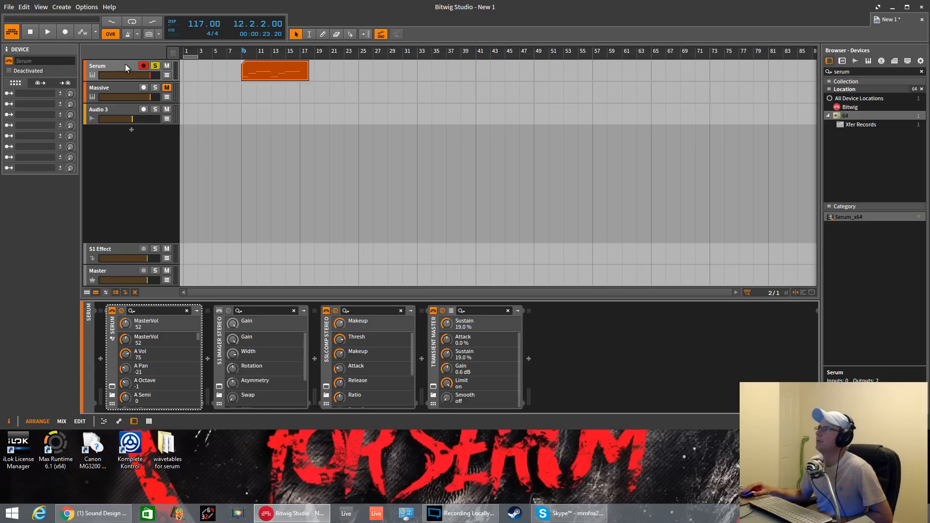
Open Massive on the second track and move the bass clip from the Serum track onto the Massive track
{"action": "left_click", "coordinate": [126, 87]}
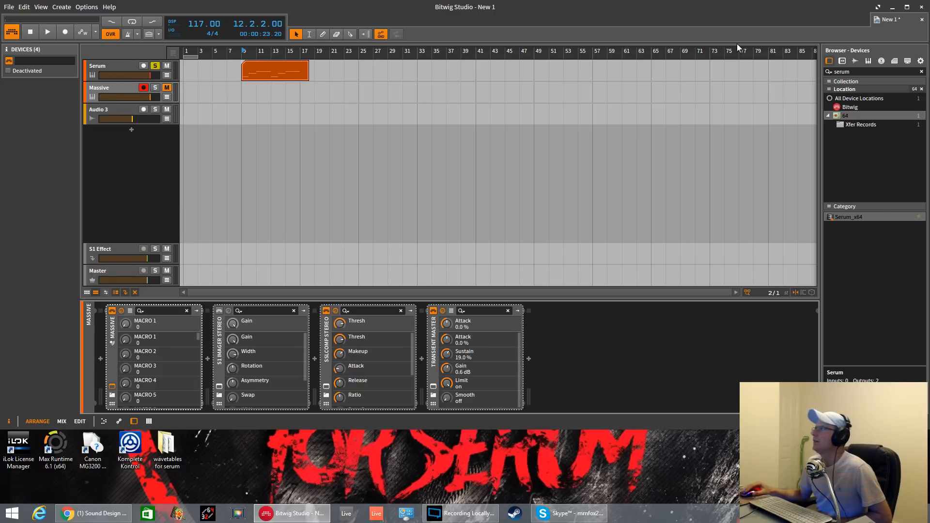
{"action": "left_click", "coordinate": [105, 88]}
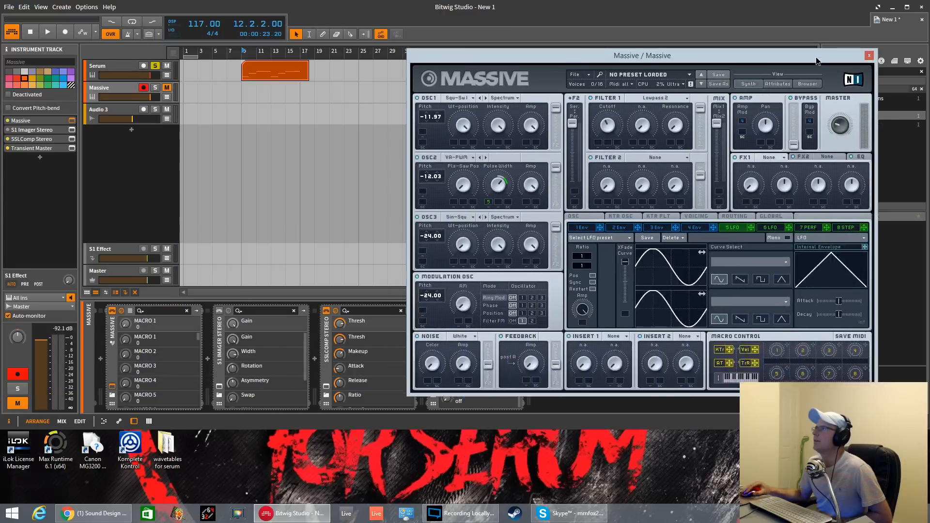
{"action": "left_click_drag", "start_coordinate": [818, 57], "coordinate": [875, 58]}
{"action": "left_click_drag", "start_coordinate": [287, 74], "coordinate": [287, 92]}
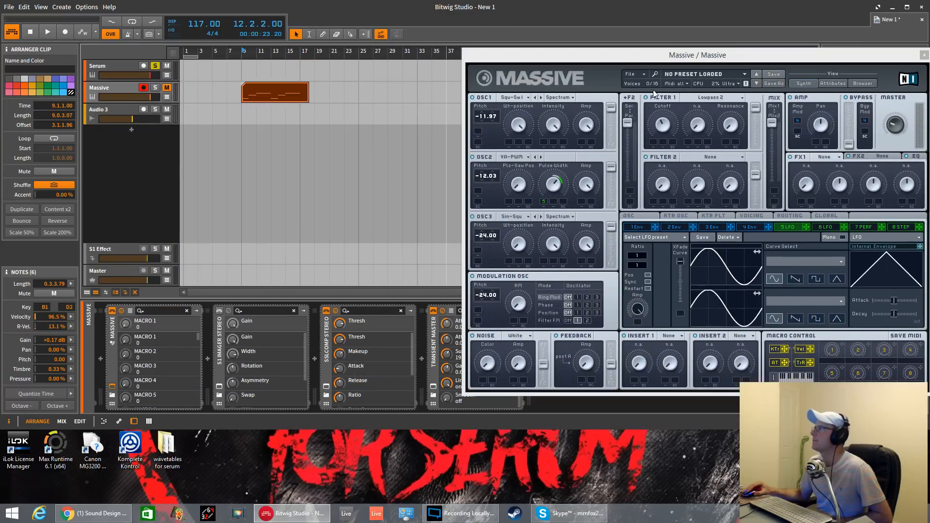
{"action": "left_click_drag", "start_coordinate": [720, 53], "coordinate": [468, 25]}
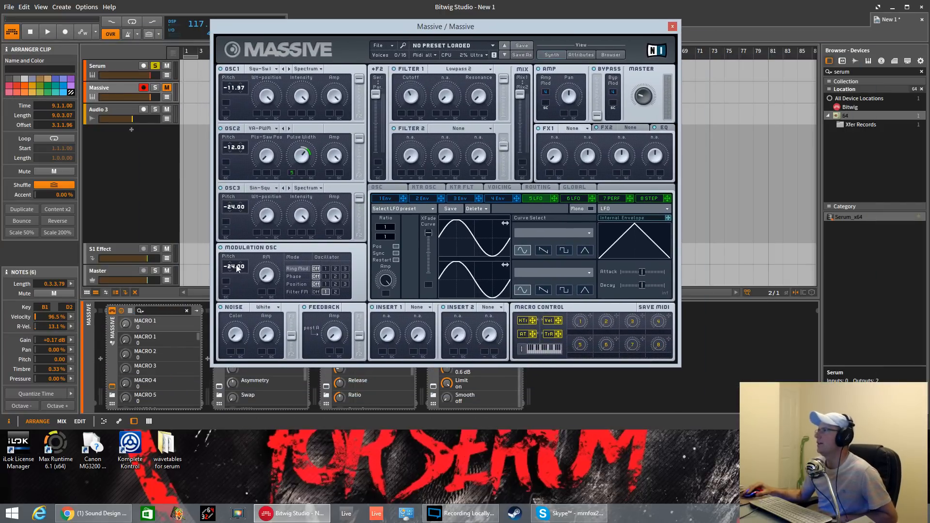
Unmute the Massive track and solo it instead of the Serum track
{"action": "left_click", "coordinate": [167, 88]}
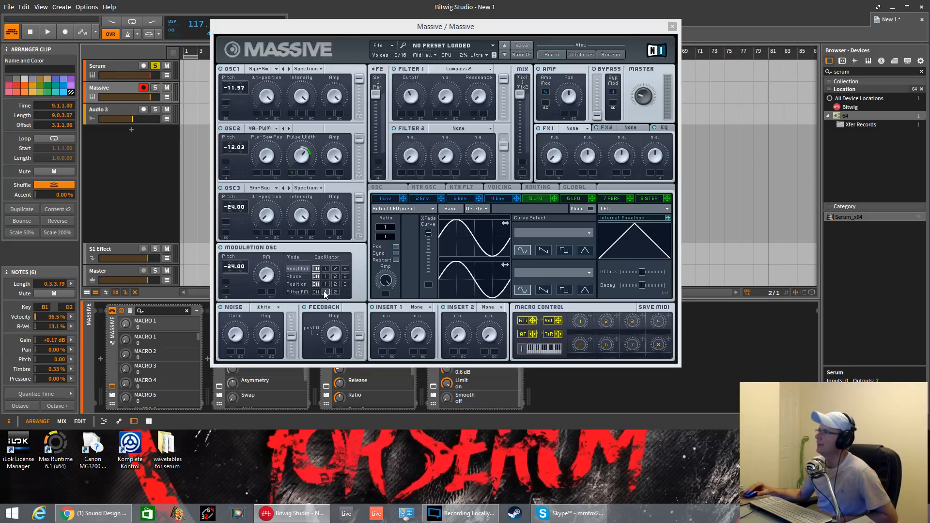
{"action": "left_click_drag", "start_coordinate": [440, 26], "coordinate": [490, 175]}
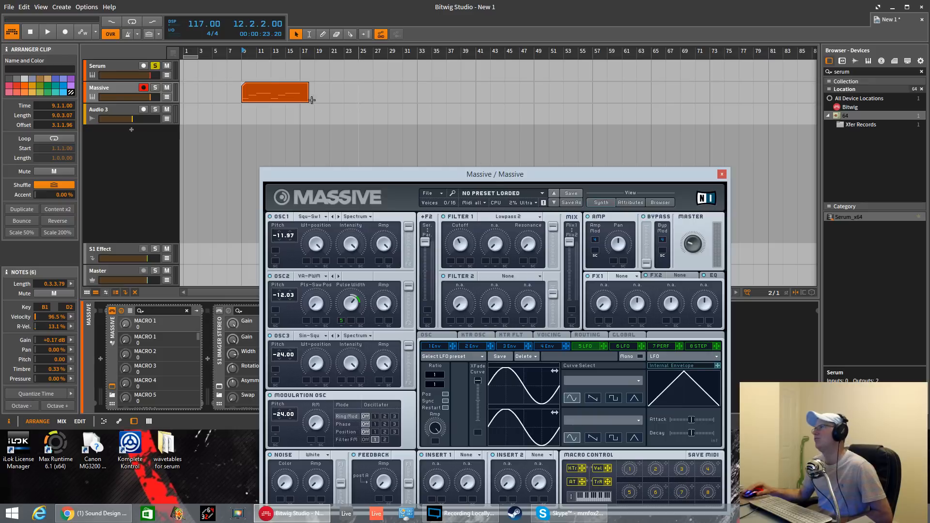
{"action": "left_click", "coordinate": [155, 87]}
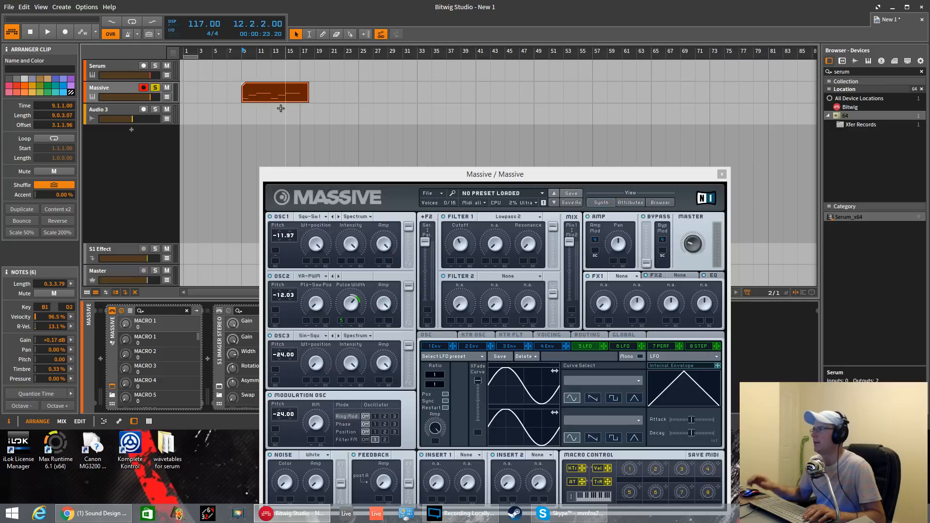
Show Massive's voicing settings and audition the clip
{"action": "left_click", "coordinate": [550, 334]}
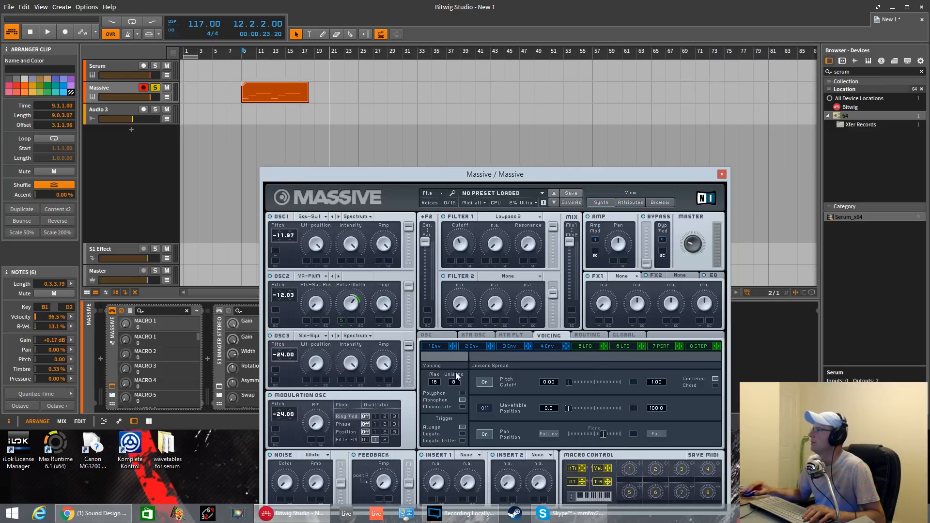
{"action": "left_click_drag", "start_coordinate": [446, 181], "coordinate": [438, 94]}
{"action": "key", "text": "space"}
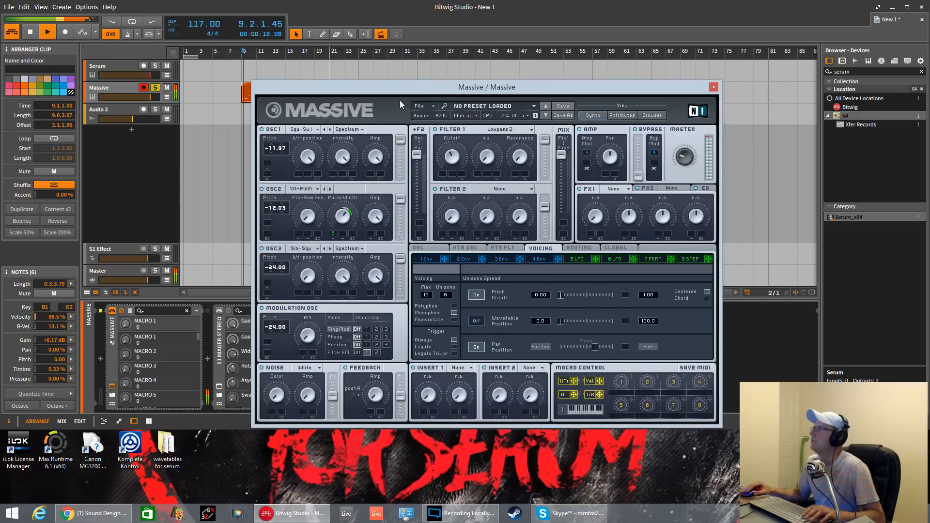
{"action": "key", "text": "space"}
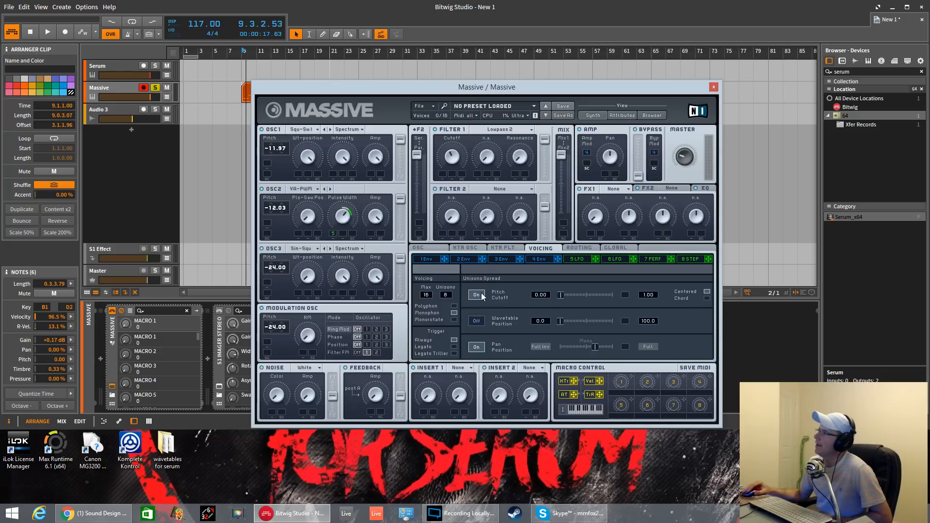
Try the unison pitch cutoff spread at 0.45 and back at 0.00 while auditioning the clip
{"action": "left_click", "coordinate": [559, 295]}
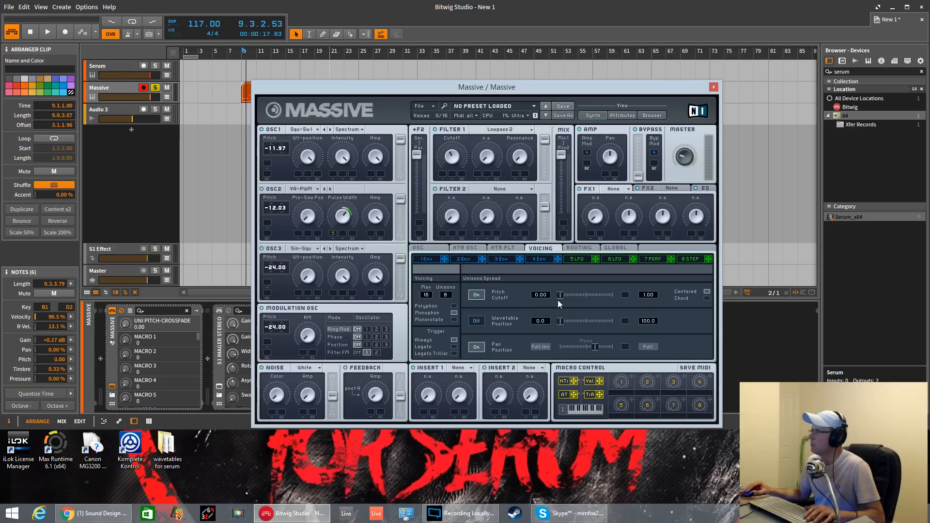
{"action": "key", "text": "space"}
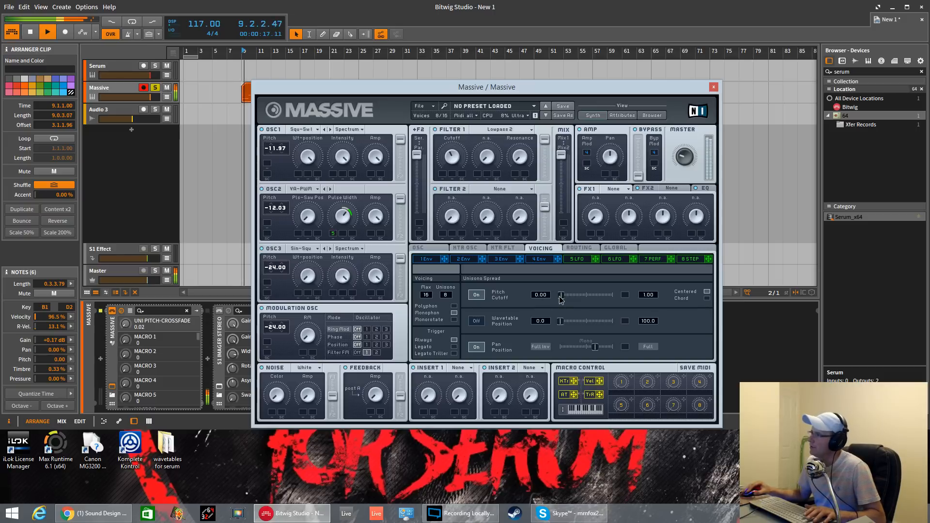
{"action": "left_click_drag", "start_coordinate": [559, 300], "coordinate": [584, 301]}
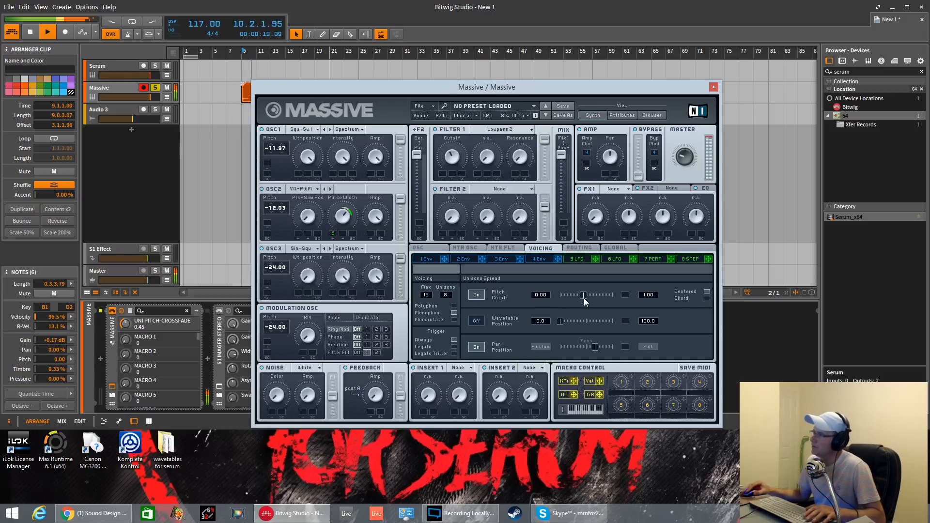
{"action": "key", "text": "space"}
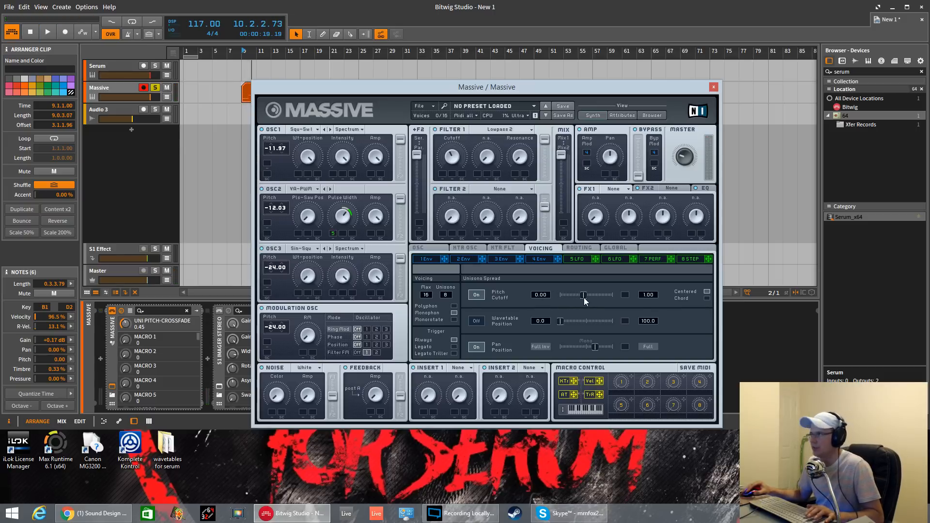
{"action": "key", "text": "space"}
{"action": "left_click_drag", "start_coordinate": [585, 298], "coordinate": [560, 299]}
{"action": "key", "text": "space"}
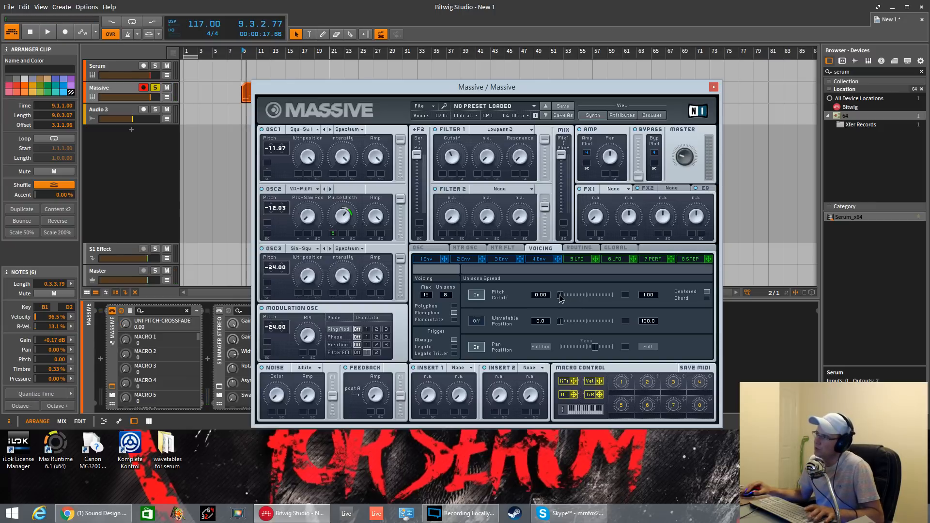
Set the unison pitch cutoff spread to 0.03 while the clip plays
{"action": "key", "text": "space"}
{"action": "left_click_drag", "start_coordinate": [561, 297], "coordinate": [562, 298]}
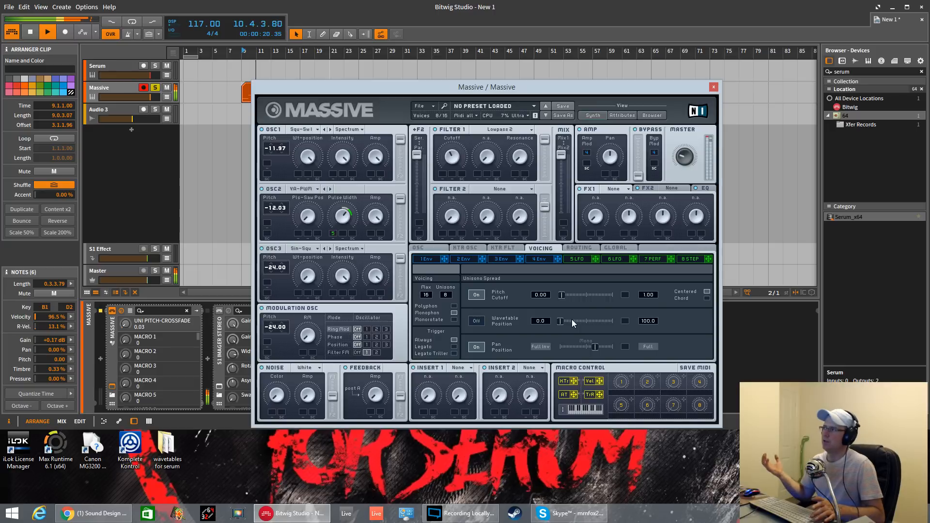
{"action": "key", "text": "space"}
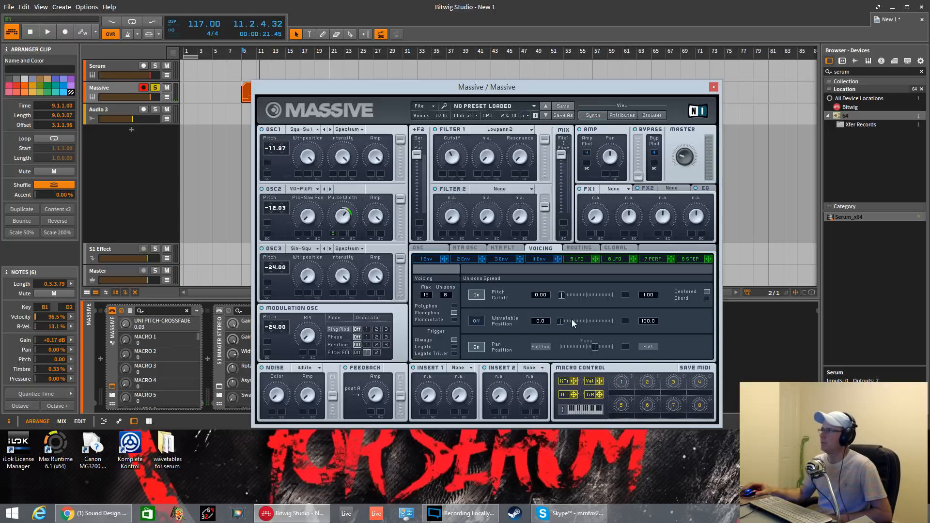
Try the unison pan position spread at 100, set it to 36, and audition the clip
{"action": "left_click", "coordinate": [476, 347]}
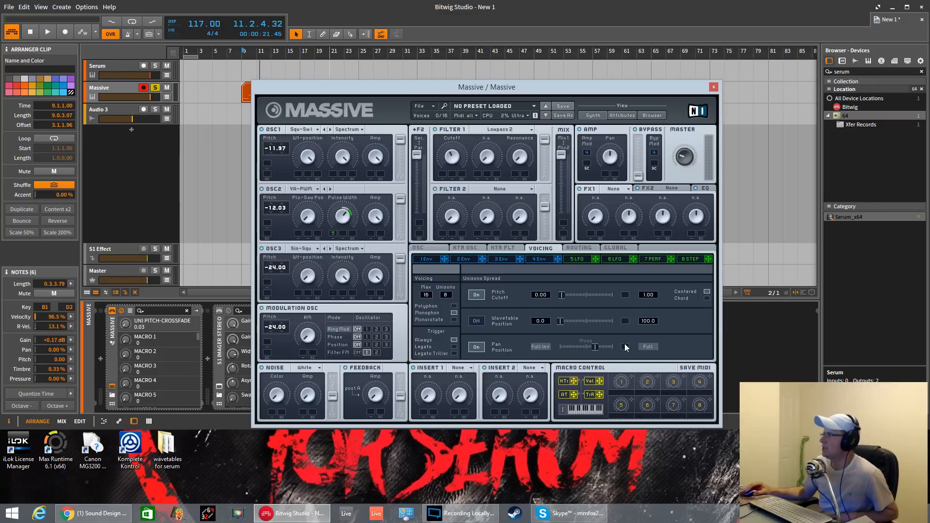
{"action": "left_click_drag", "start_coordinate": [597, 348], "coordinate": [614, 346]}
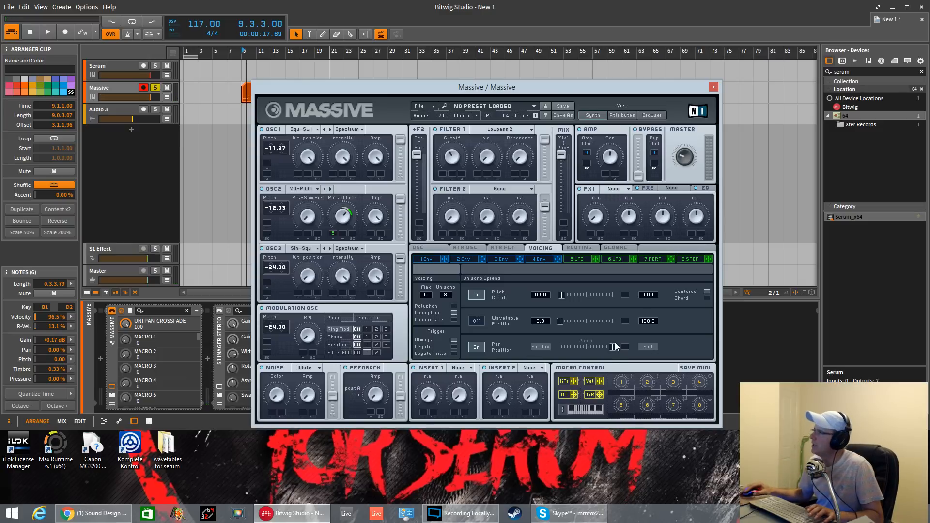
{"action": "left_click_drag", "start_coordinate": [614, 347], "coordinate": [594, 348]}
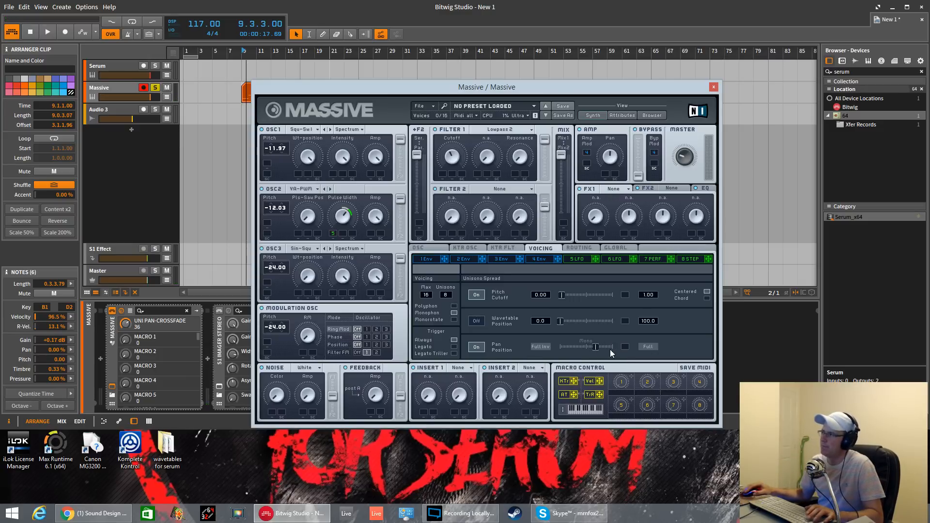
{"action": "key", "text": "space"}
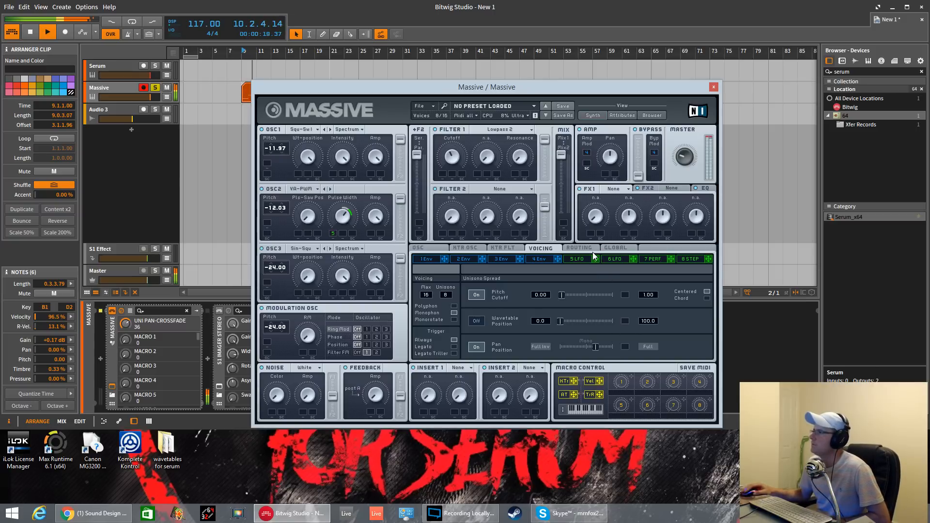
{"action": "key", "text": "space"}
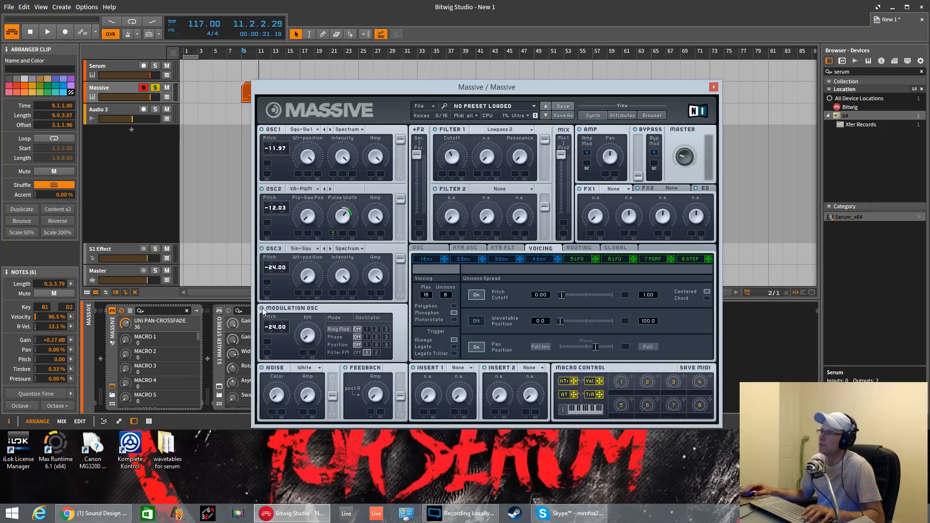
Audition the clip repeatedly, comparing the sound with Massive's modulation oscillator on and off
{"action": "key", "text": "space"}
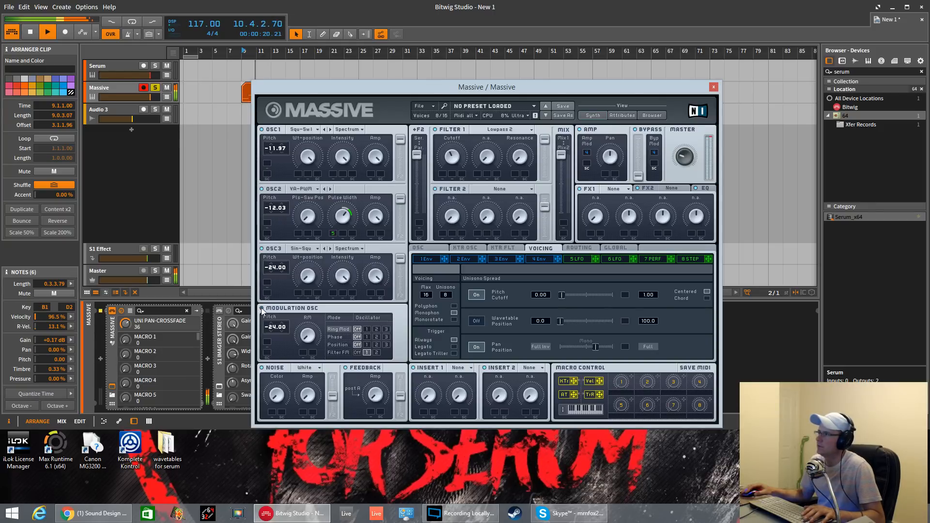
{"action": "key", "text": "space"}
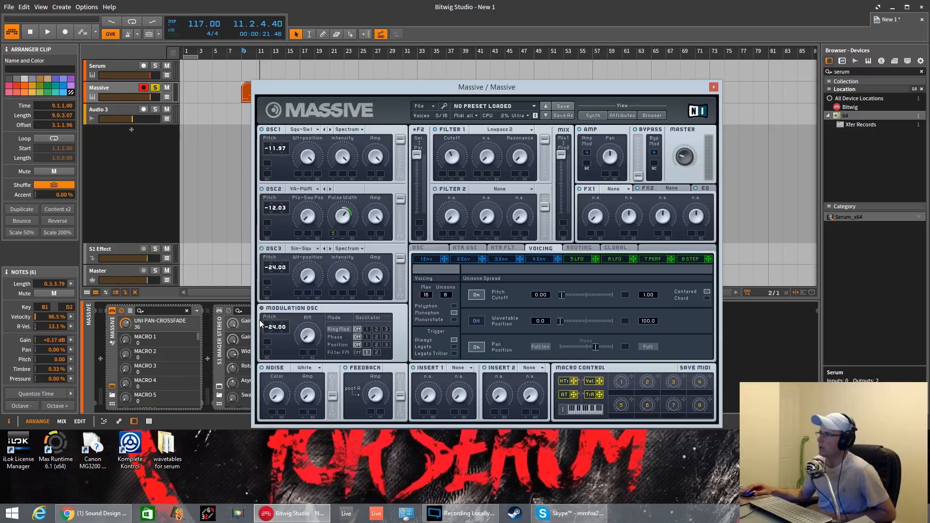
{"action": "key", "text": "space"}
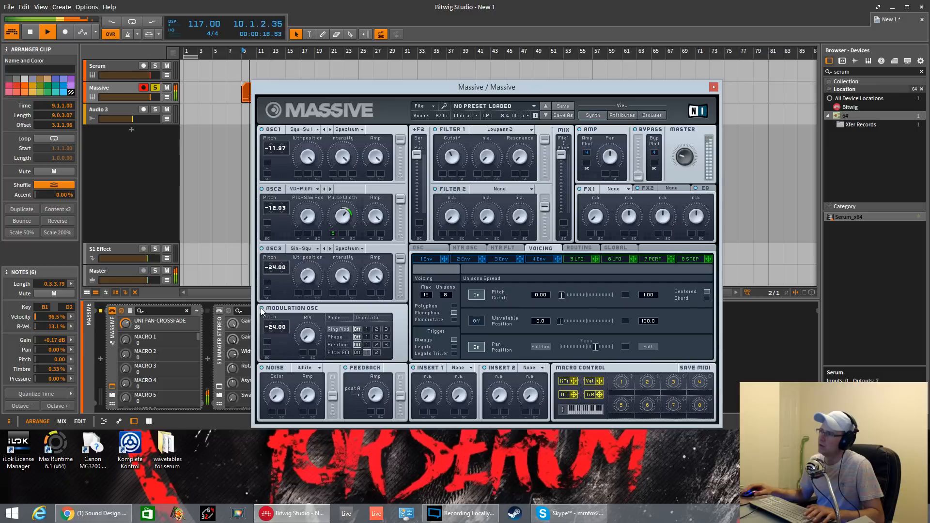
{"action": "key", "text": "space"}
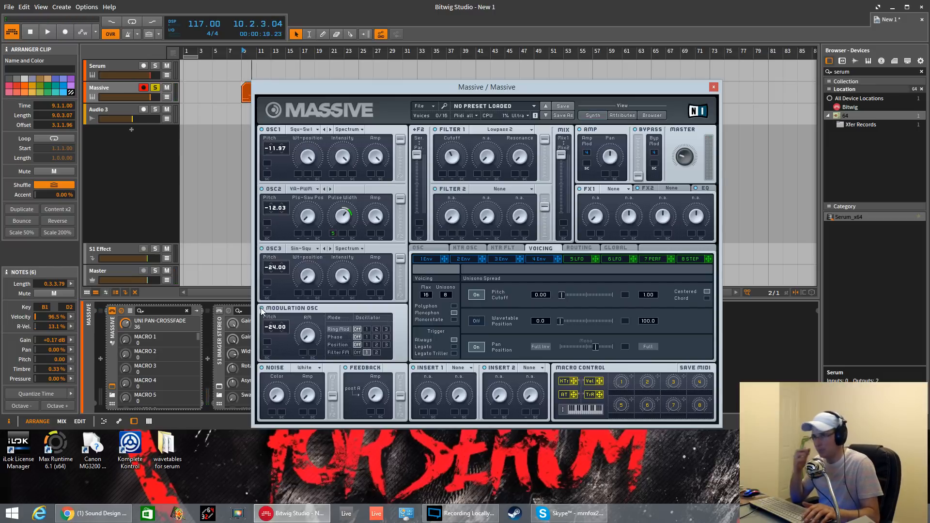
Show Massive's EQ and envelope 4 settings, and audition the full bass clip
{"action": "left_click", "coordinate": [704, 189]}
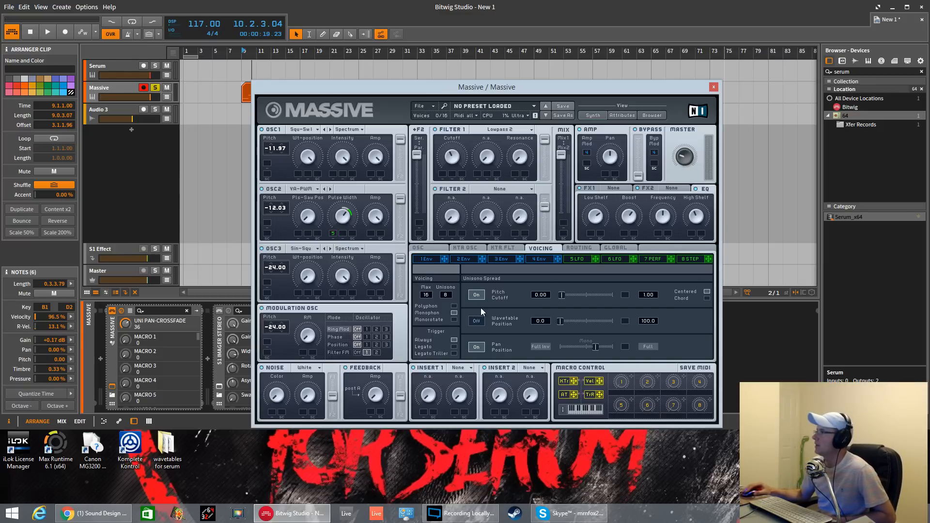
{"action": "left_click", "coordinate": [549, 259]}
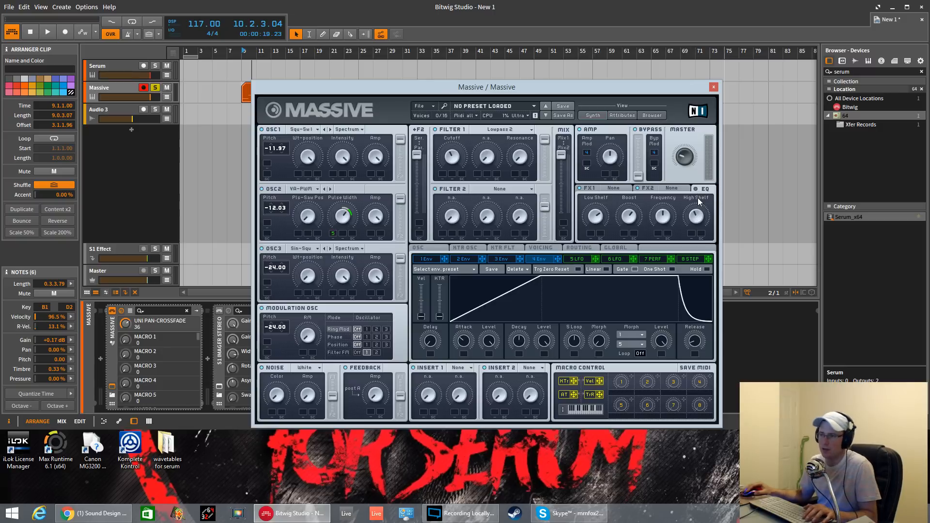
{"action": "key", "text": "space"}
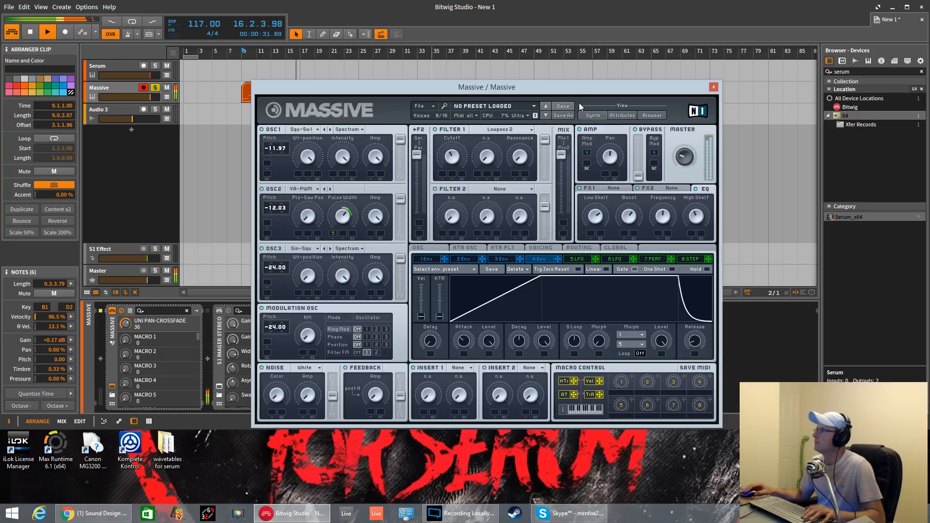
{"action": "key", "text": "space"}
{"action": "key", "text": "space"}
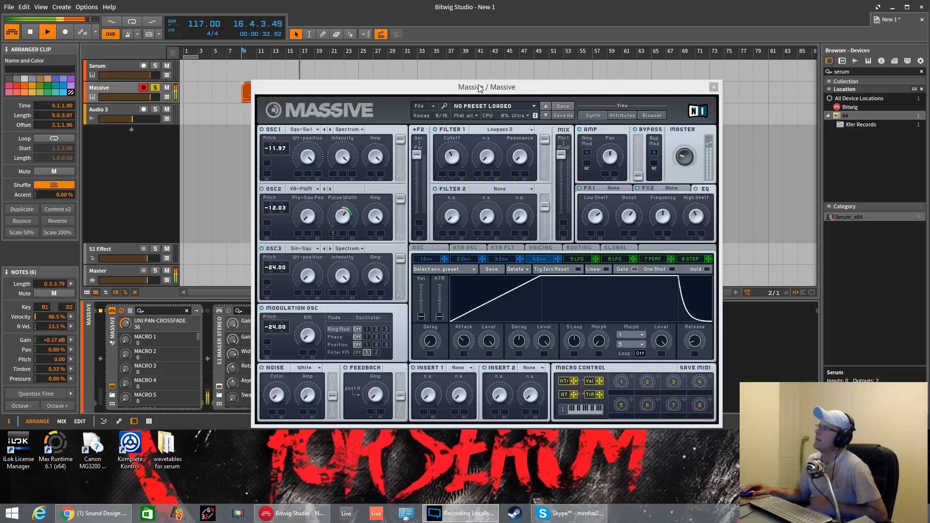
Move the bass clip to the Serum track, play it, and place a copy on the Massive track at bar 17
{"action": "left_click", "coordinate": [260, 128]}
{"action": "key", "text": "space"}
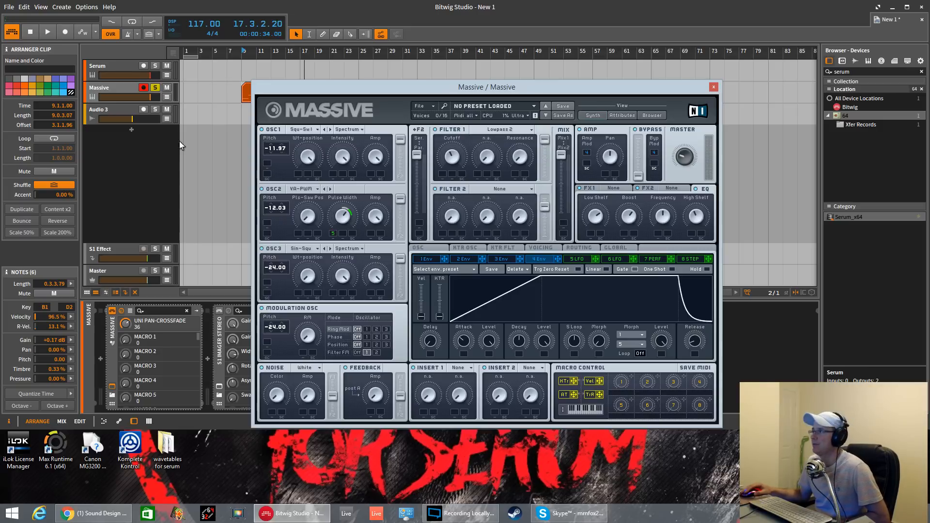
{"action": "left_click_drag", "start_coordinate": [289, 90], "coordinate": [274, 73]}
{"action": "left_click", "coordinate": [155, 65]}
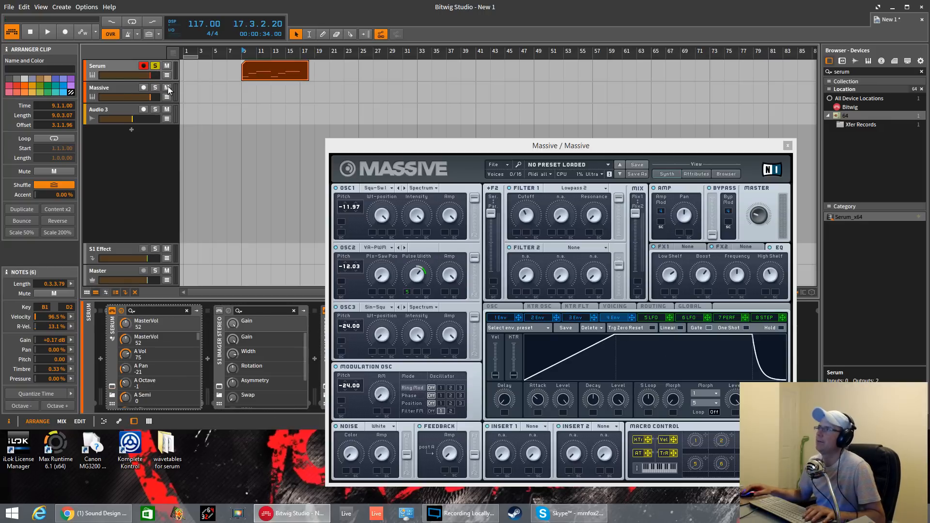
{"action": "key", "text": "space"}
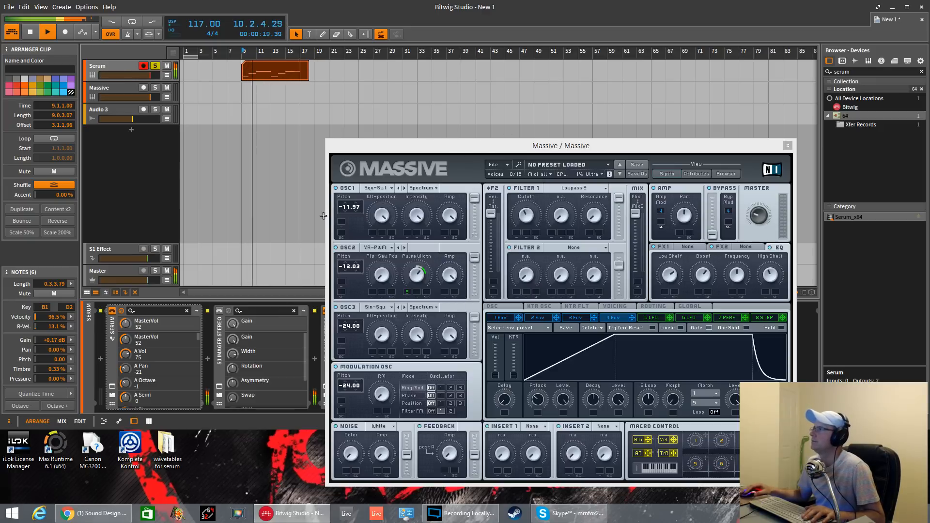
{"action": "left_click_drag", "start_coordinate": [284, 75], "coordinate": [338, 96]}
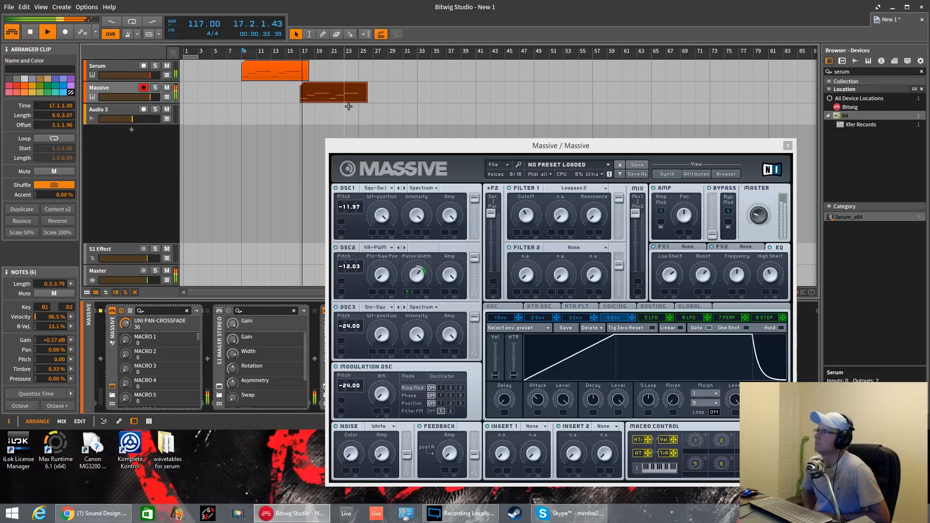
Set Massive's filter 1 cutoff to 39 while the copied clip plays
{"action": "left_click", "coordinate": [528, 217]}
{"action": "left_click_drag", "start_coordinate": [529, 217], "coordinate": [528, 219]}
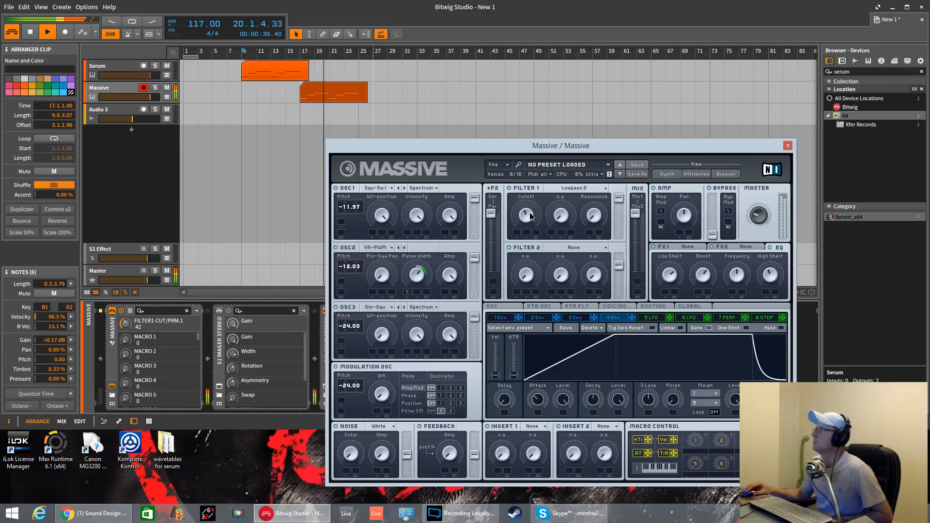
{"action": "left_click_drag", "start_coordinate": [530, 220], "coordinate": [530, 219]}
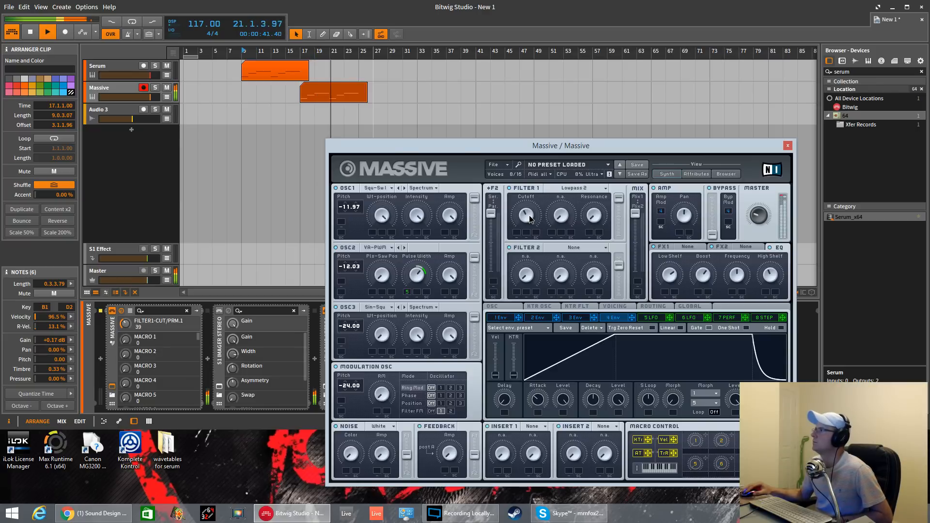
Try the Lowpass 4 type on filter 1 against the playing clip, return it to Lowpass 2, and stop playback
{"action": "left_click", "coordinate": [598, 189]}
{"action": "left_click", "coordinate": [580, 194]}
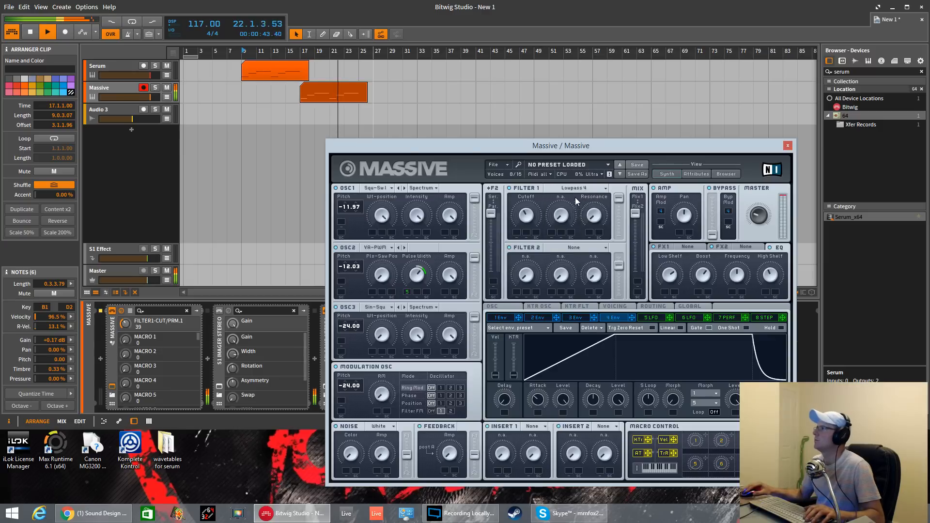
{"action": "left_click", "coordinate": [581, 189]}
{"action": "left_click", "coordinate": [564, 194]}
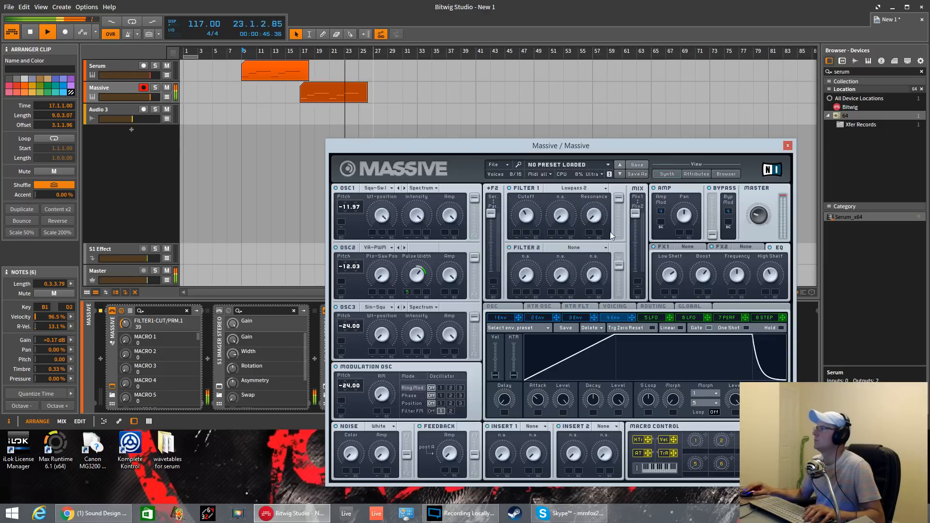
{"action": "key", "text": "space"}
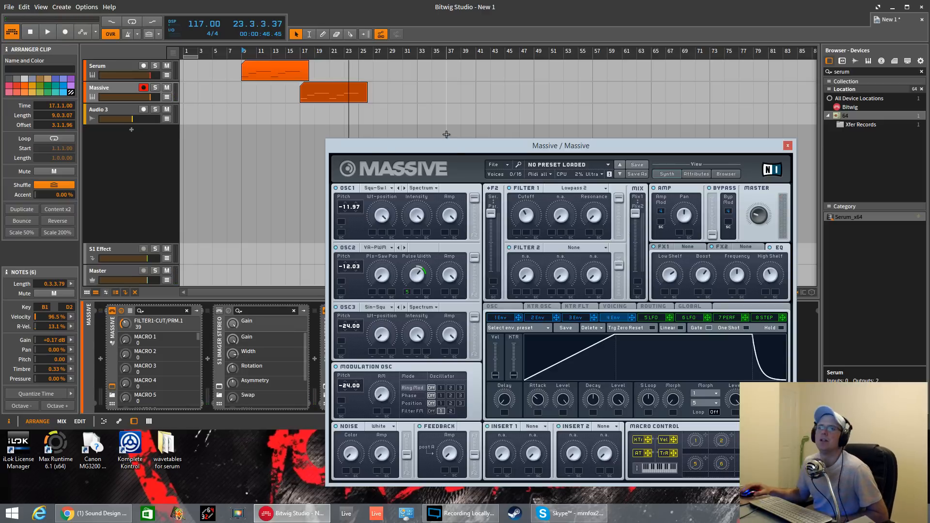
Clear Massive's window out of the way and show the SSLComp and Transient Master settings on the Massive track
{"action": "left_click_drag", "start_coordinate": [401, 151], "coordinate": [467, 466]}
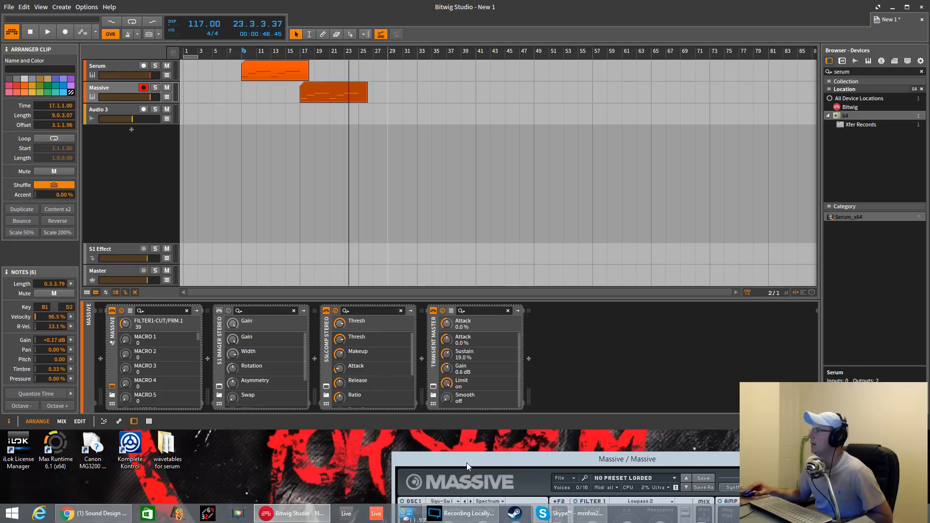
{"action": "double_click", "coordinate": [130, 94]}
{"action": "left_click", "coordinate": [326, 386]}
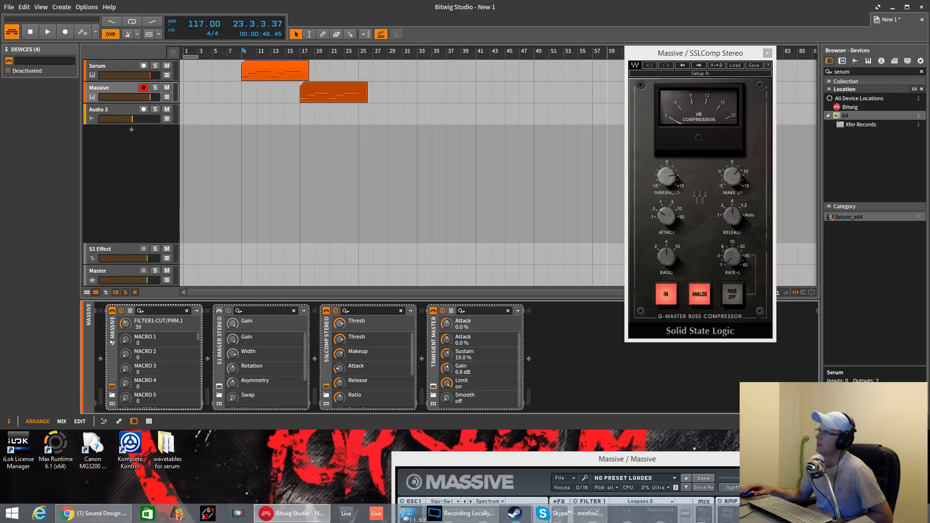
{"action": "mouse_move", "coordinate": [667, 176]}
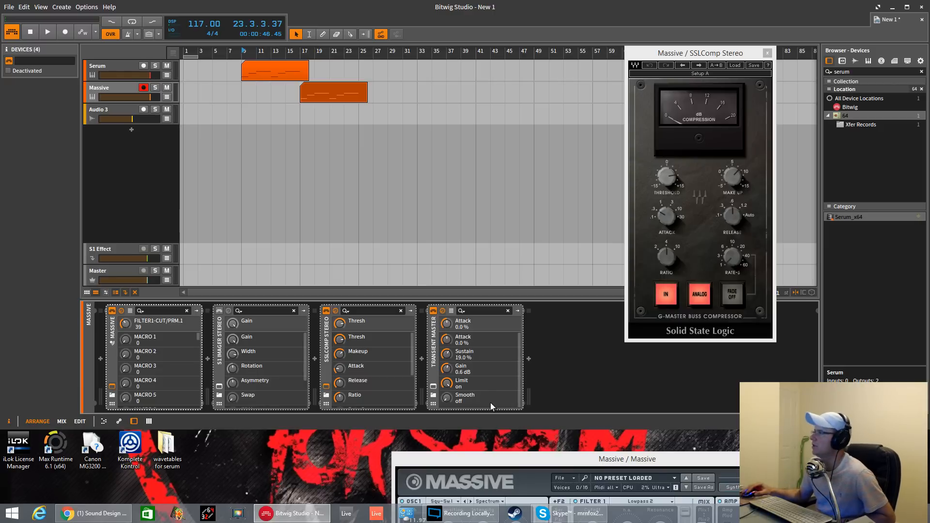
{"action": "left_click", "coordinate": [433, 386]}
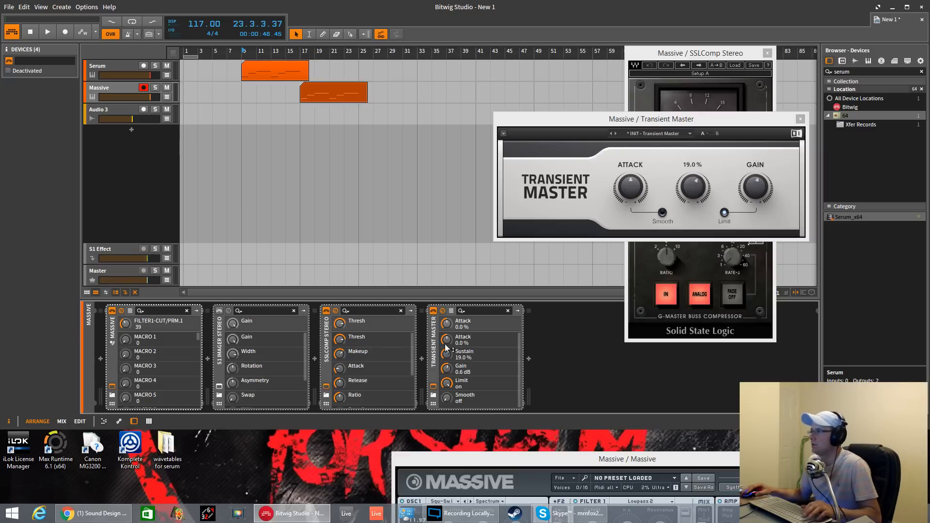
Audition the Massive clip from bar 17, comparing the sound with Transient Master bypassed and enabled
{"action": "key", "text": "space"}
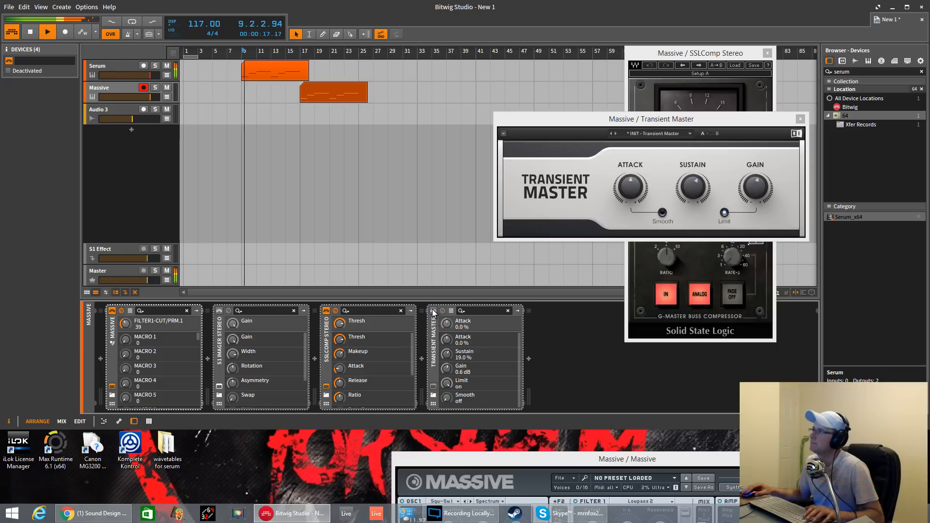
{"action": "left_click", "coordinate": [311, 88]}
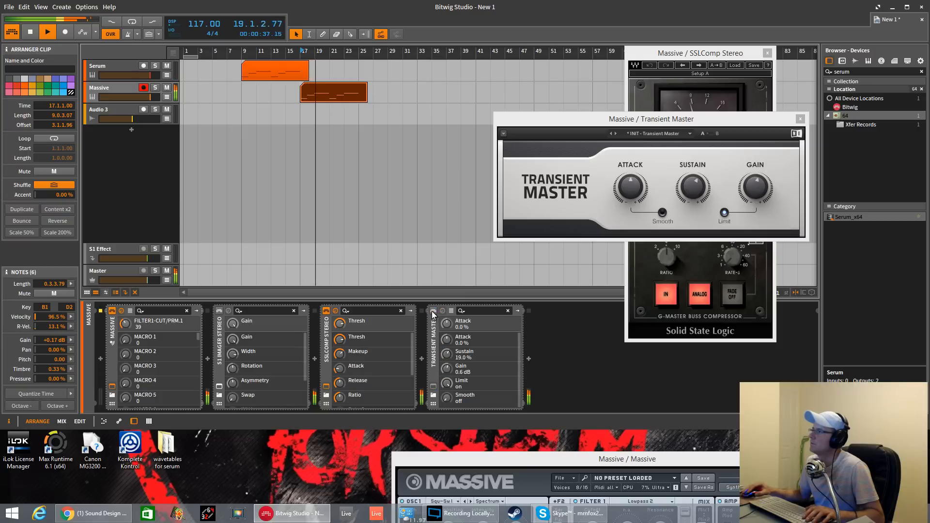
{"action": "key", "text": "space"}
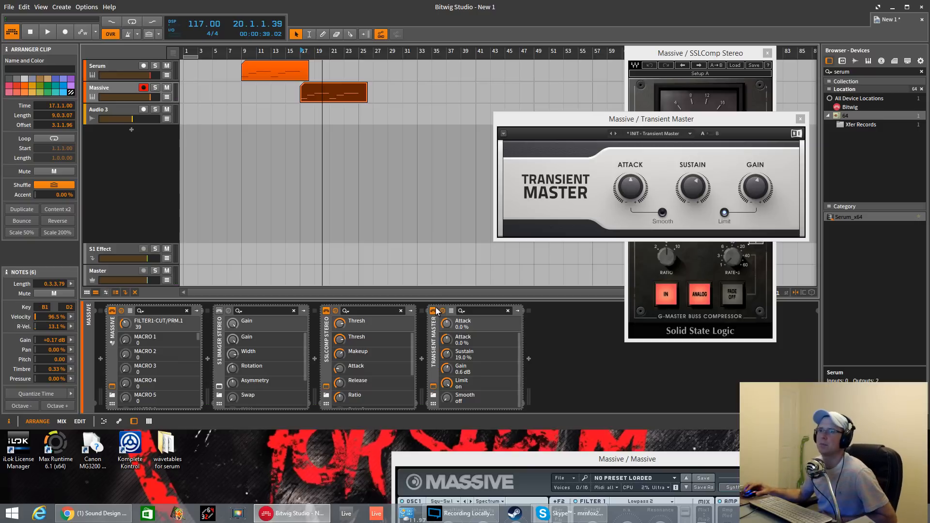
Close the Transient Master window, show the SSLComp compressor unobstructed, and bring Massive's full window back into view
{"action": "left_click", "coordinate": [800, 118]}
{"action": "left_click_drag", "start_coordinate": [725, 58], "coordinate": [432, 165]}
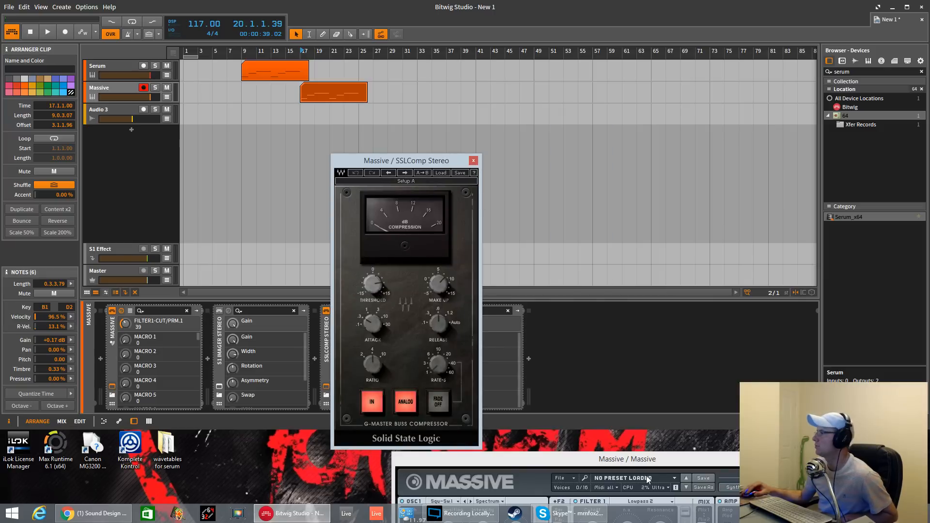
{"action": "left_click_drag", "start_coordinate": [664, 466], "coordinate": [542, 113]}
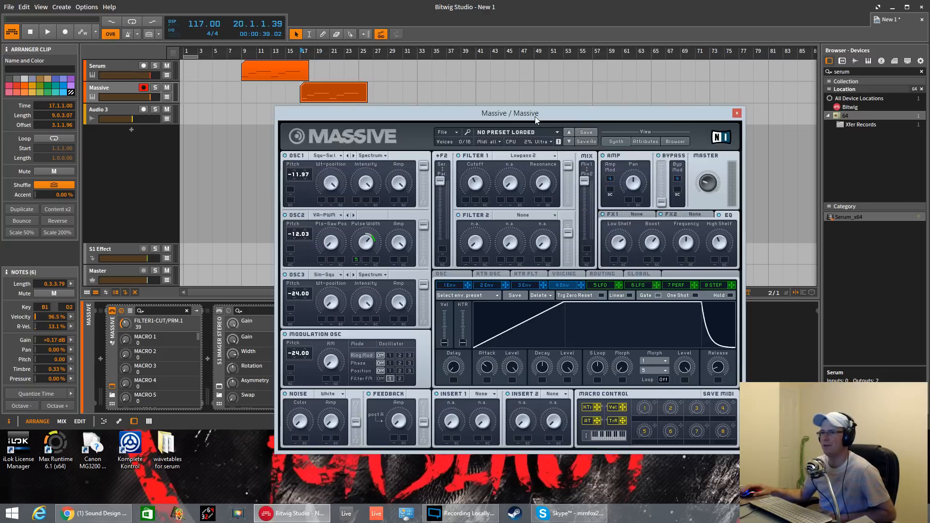
{"action": "key", "text": "alt+Tab"}
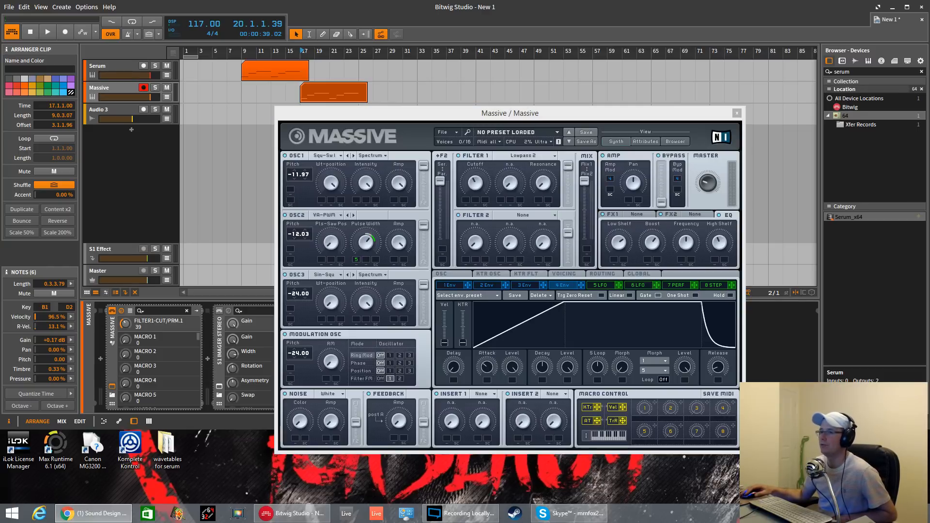
{"action": "key", "text": "alt+Tab"}
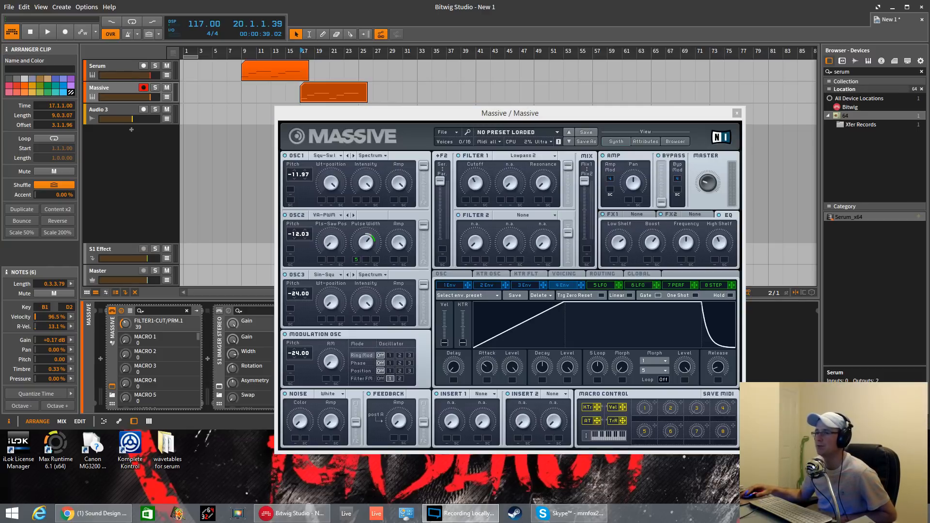